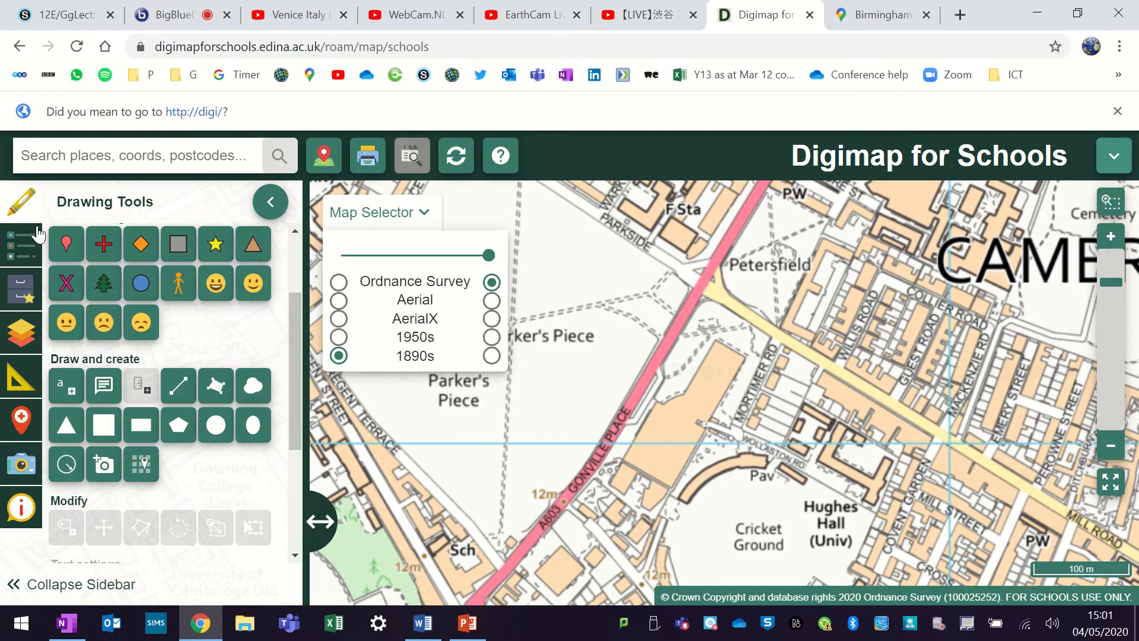
- Draw a red freeform polygon tracing the long building between Gonville Place and Mortimer Road
click(219, 384)
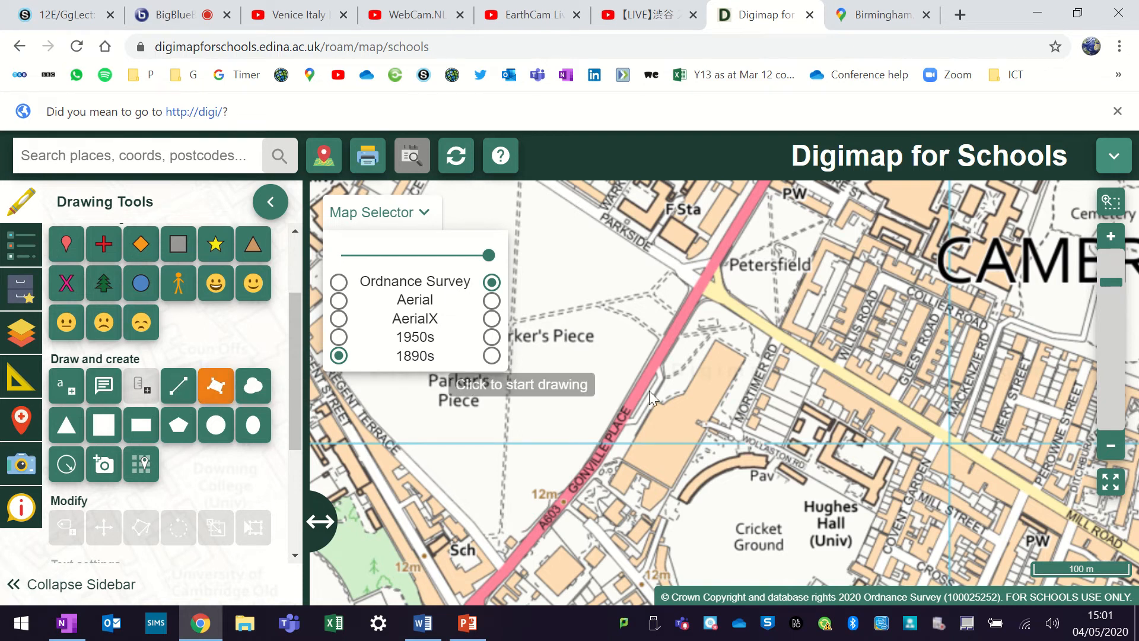
click(621, 459)
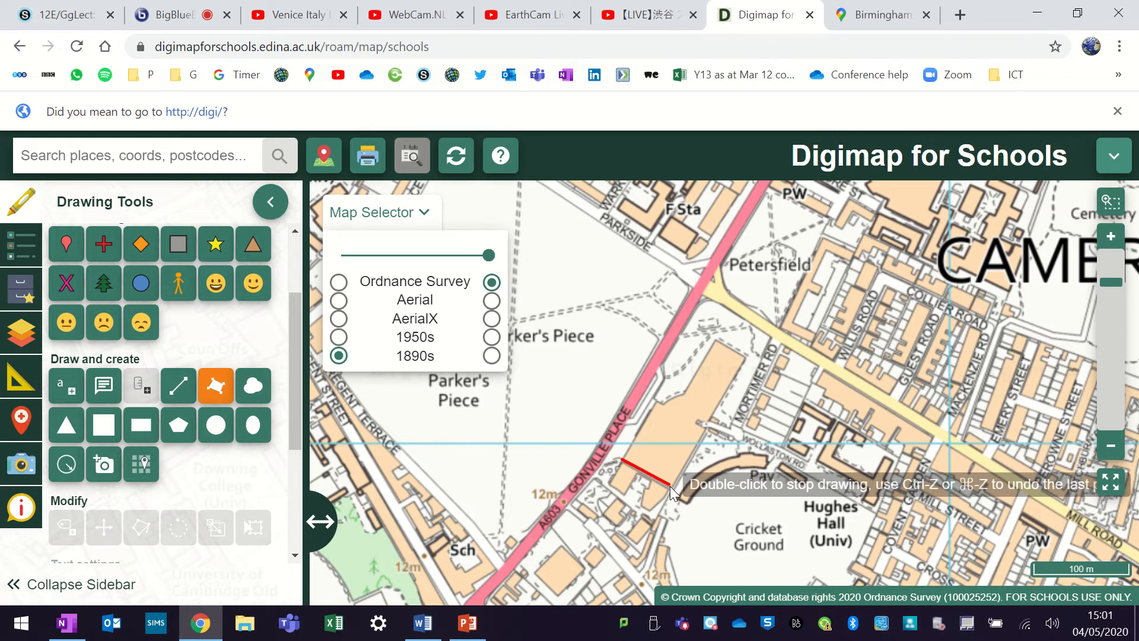
click(671, 487)
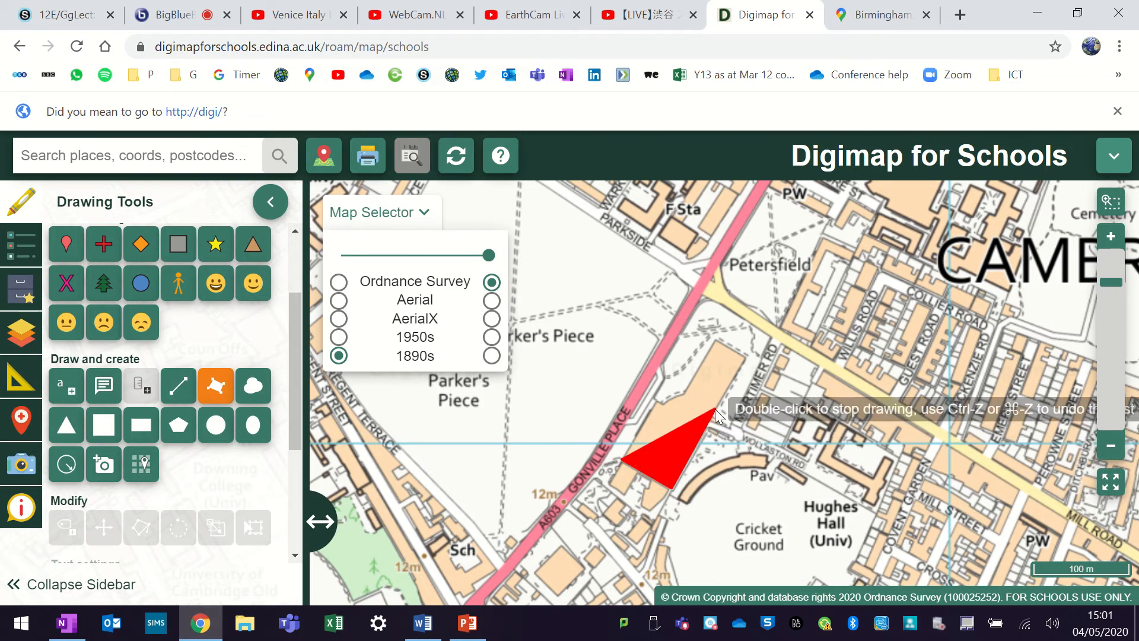
click(745, 358)
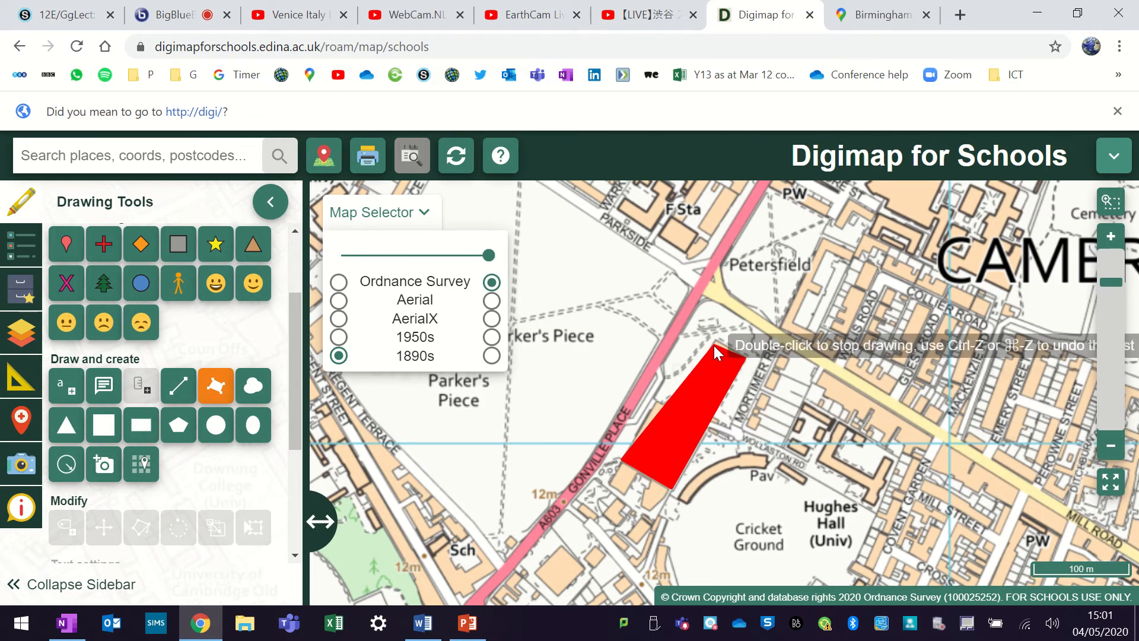
click(717, 339)
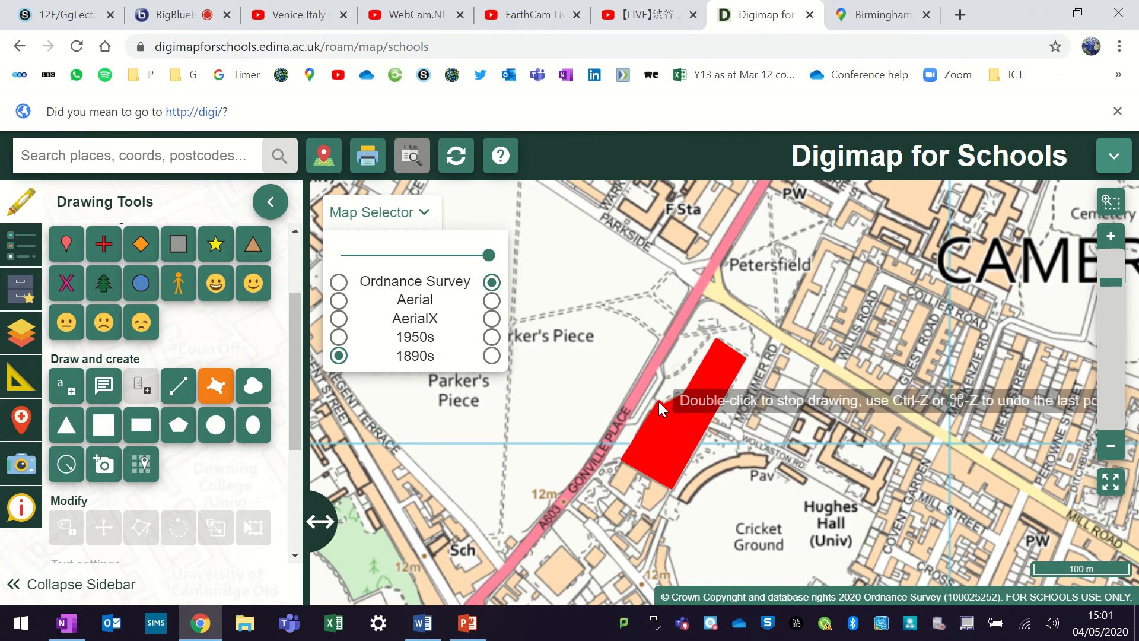
double_click(656, 400)
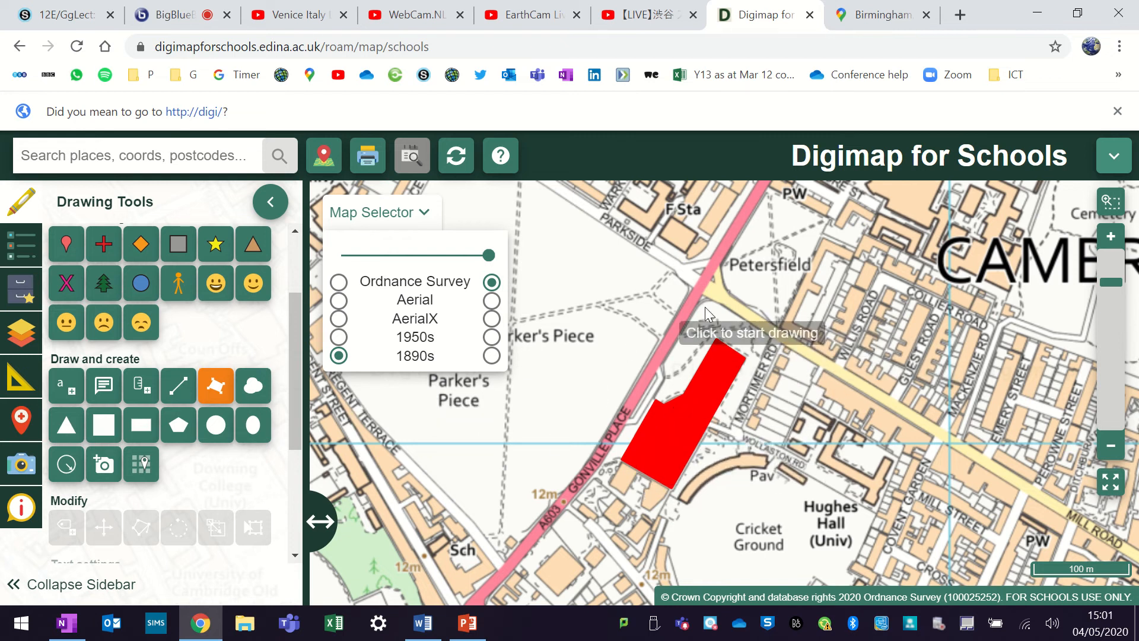
- Set both the line colour and the fill colour to blue #0000ff, with the fill at full opacity
drag(297, 304, 291, 455)
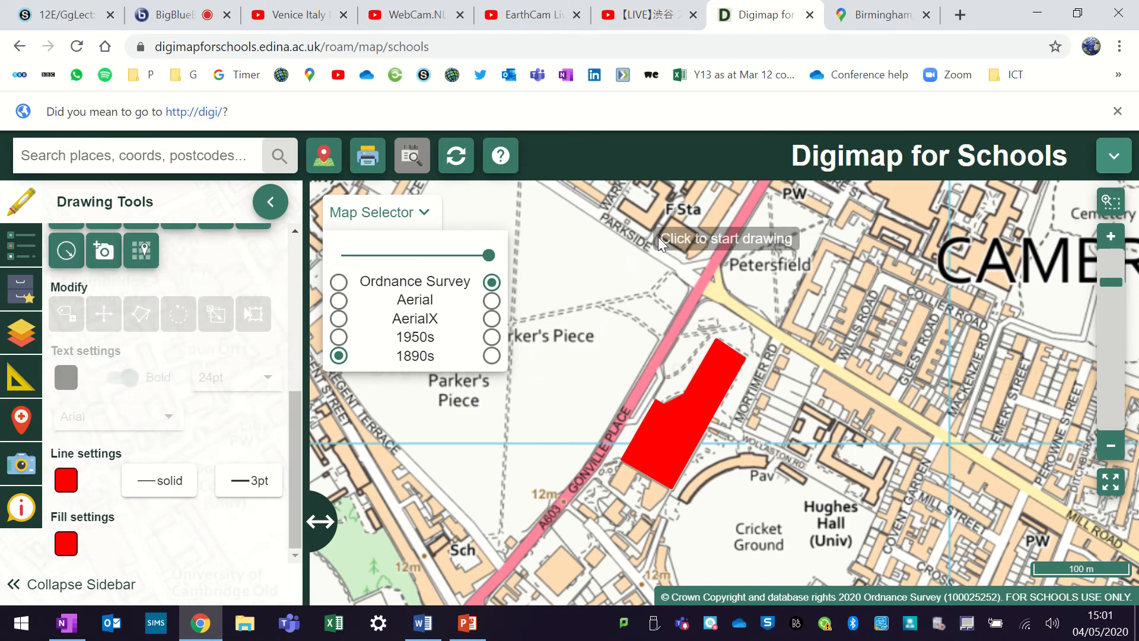
click(66, 481)
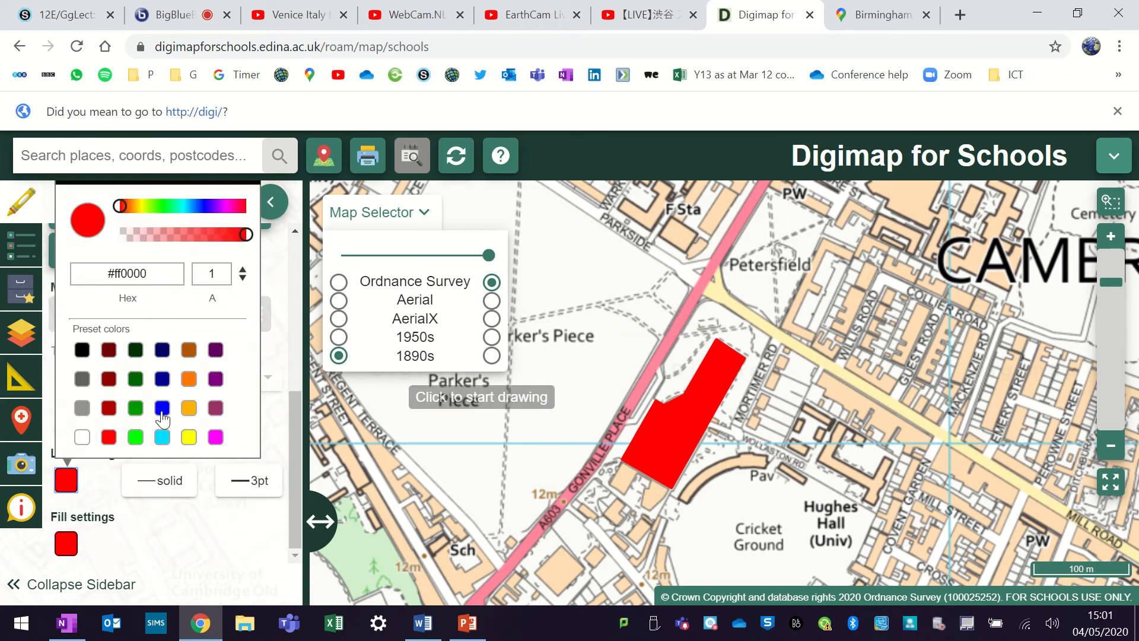
click(162, 408)
click(63, 543)
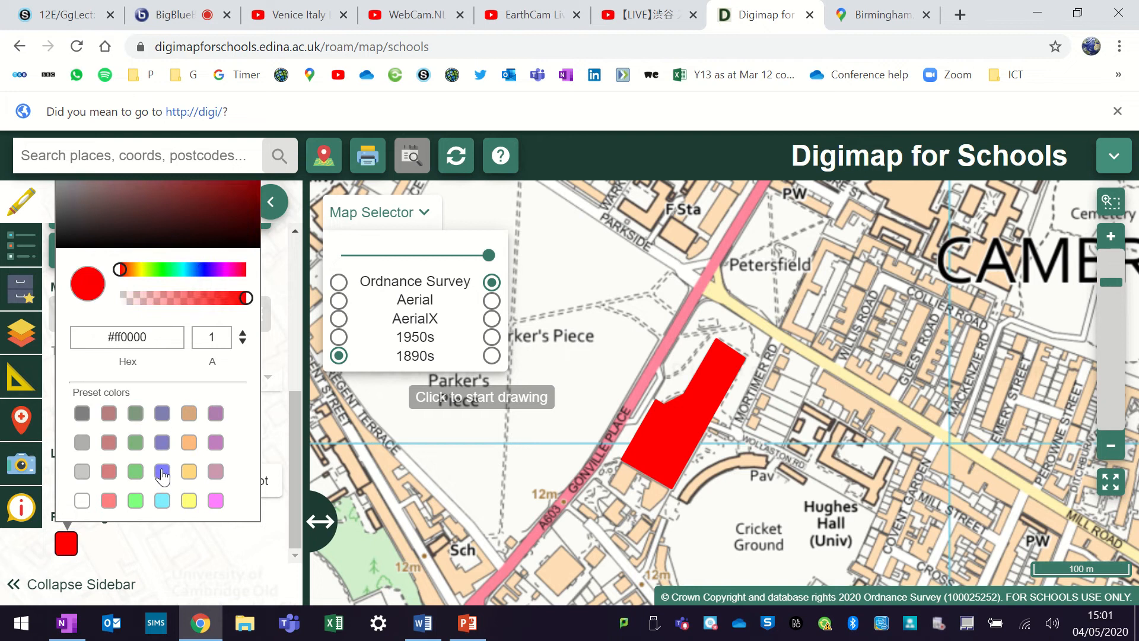
click(162, 472)
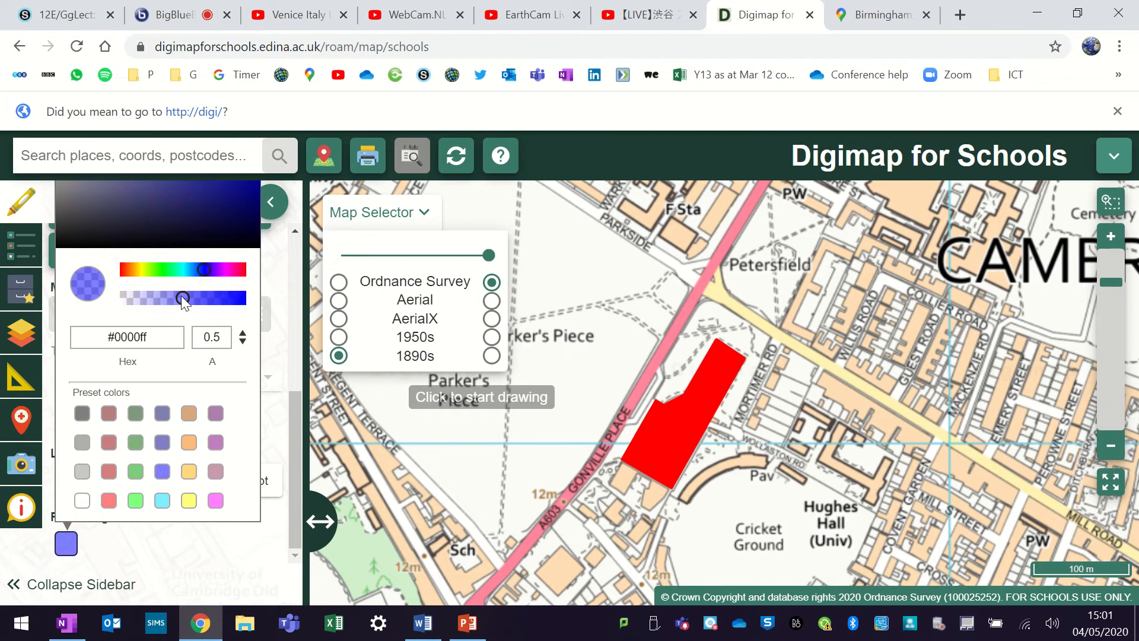
drag(180, 297, 245, 301)
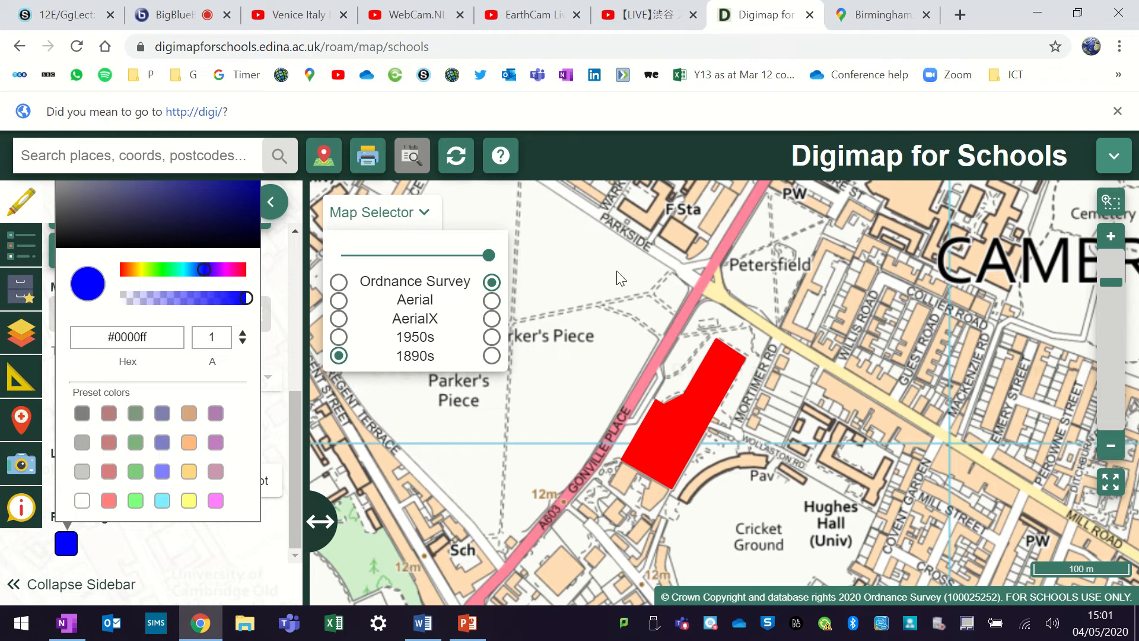
- Draw a four-sided polygon over the building just below the F Sta label beside Parkside
click(670, 218)
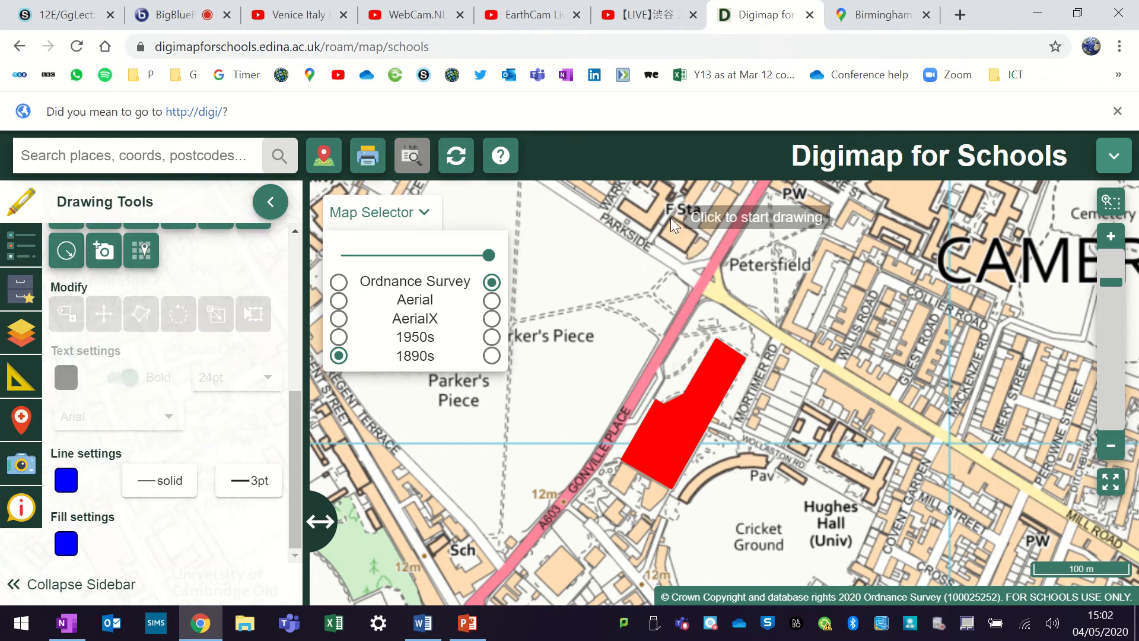
click(671, 218)
click(660, 234)
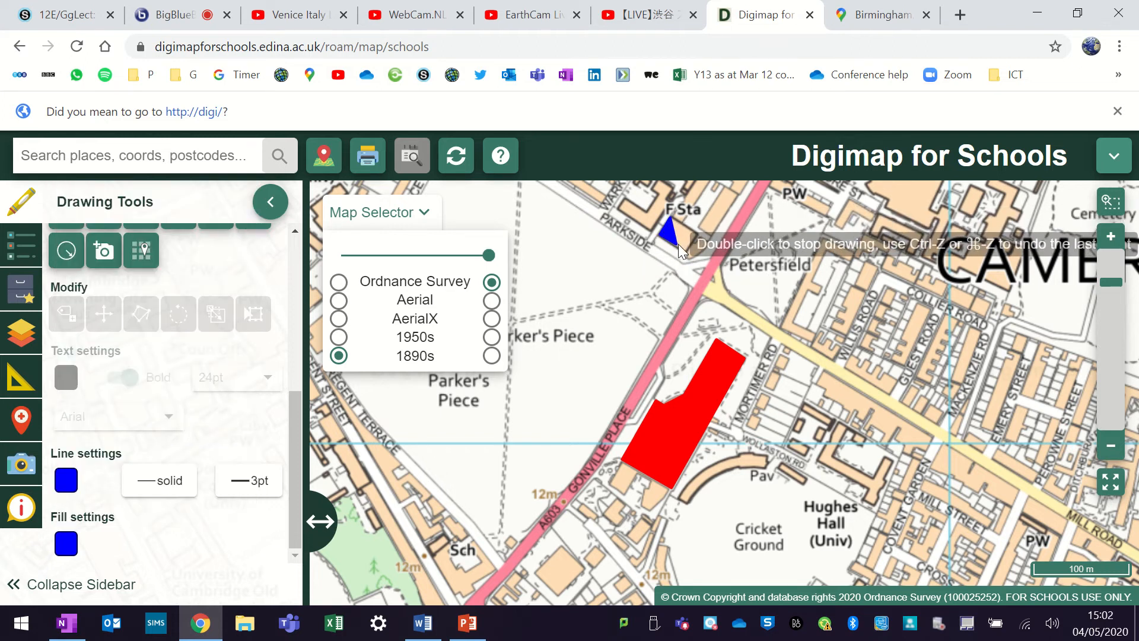
click(685, 254)
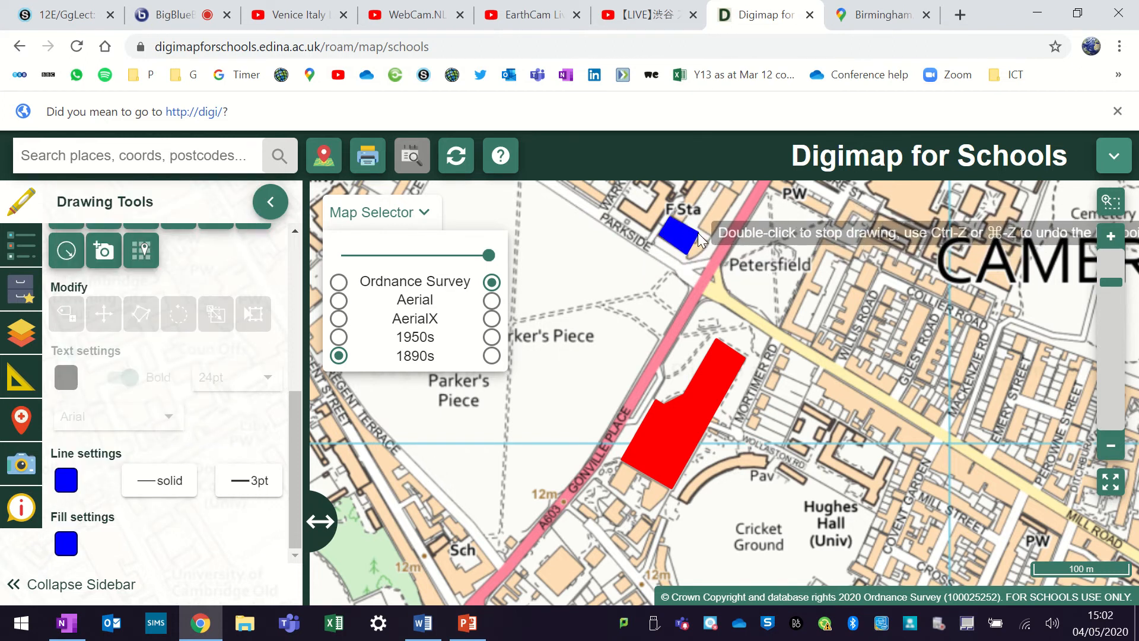
double_click(699, 239)
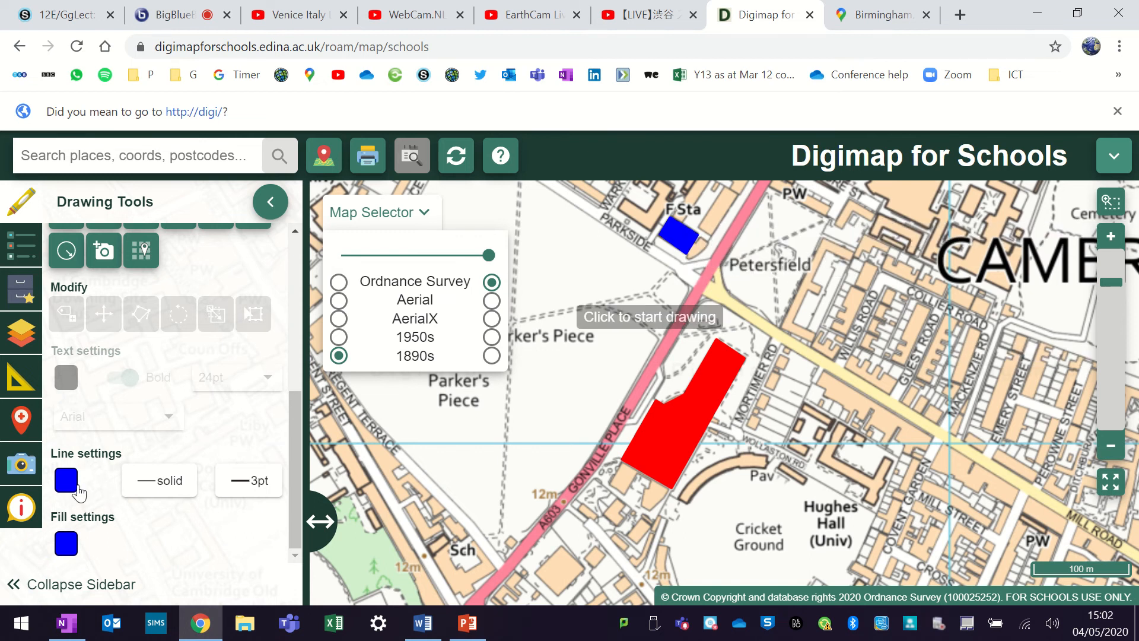
- Draw a small polygon over the building east of Mortimer Road with a green #00ff00 outline and a green fill at 0.5 opacity
click(67, 480)
click(135, 437)
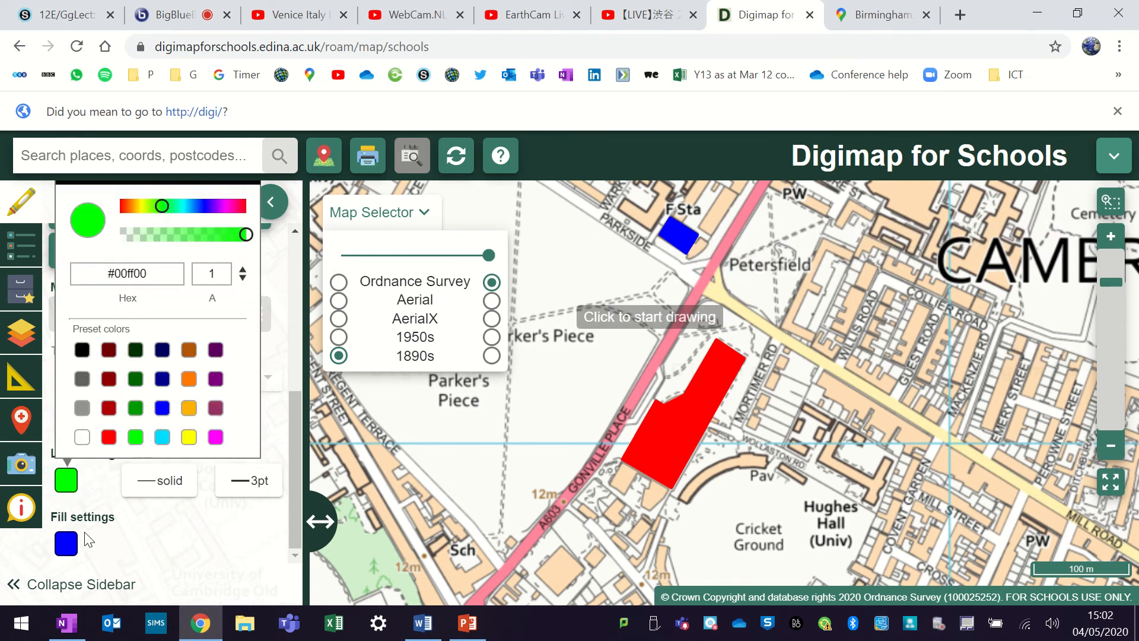
click(65, 543)
click(136, 494)
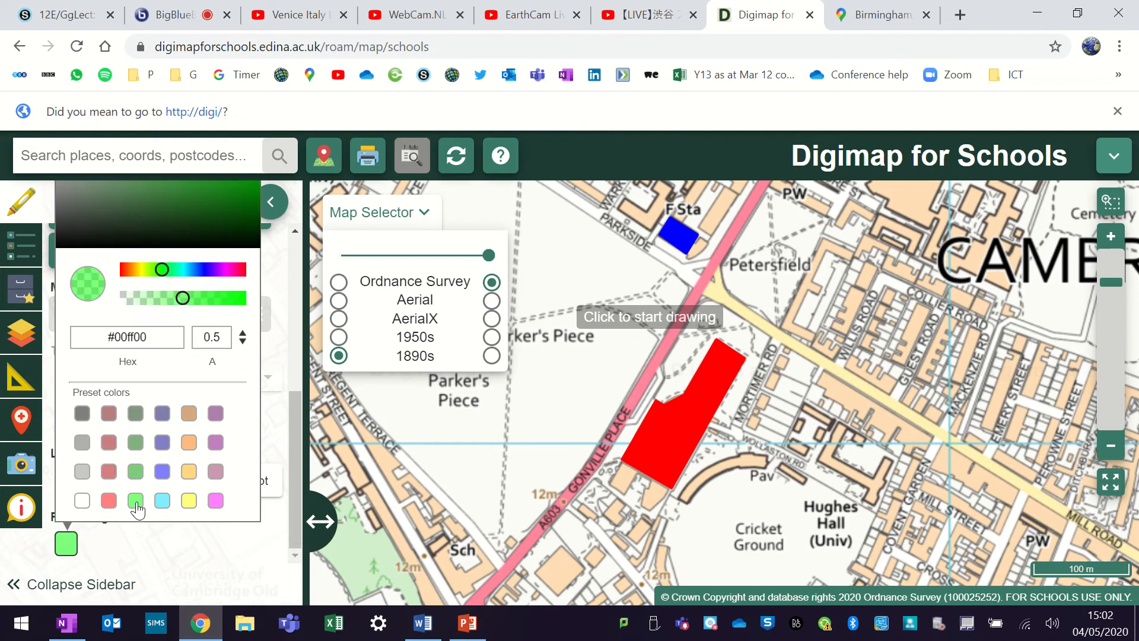
click(780, 354)
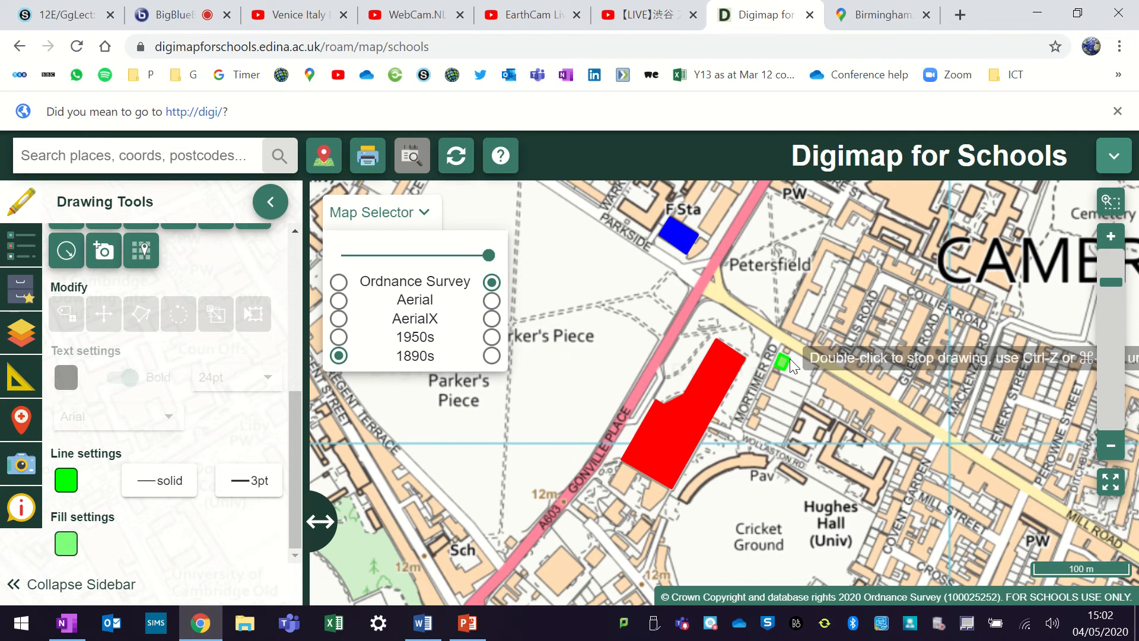
double_click(791, 361)
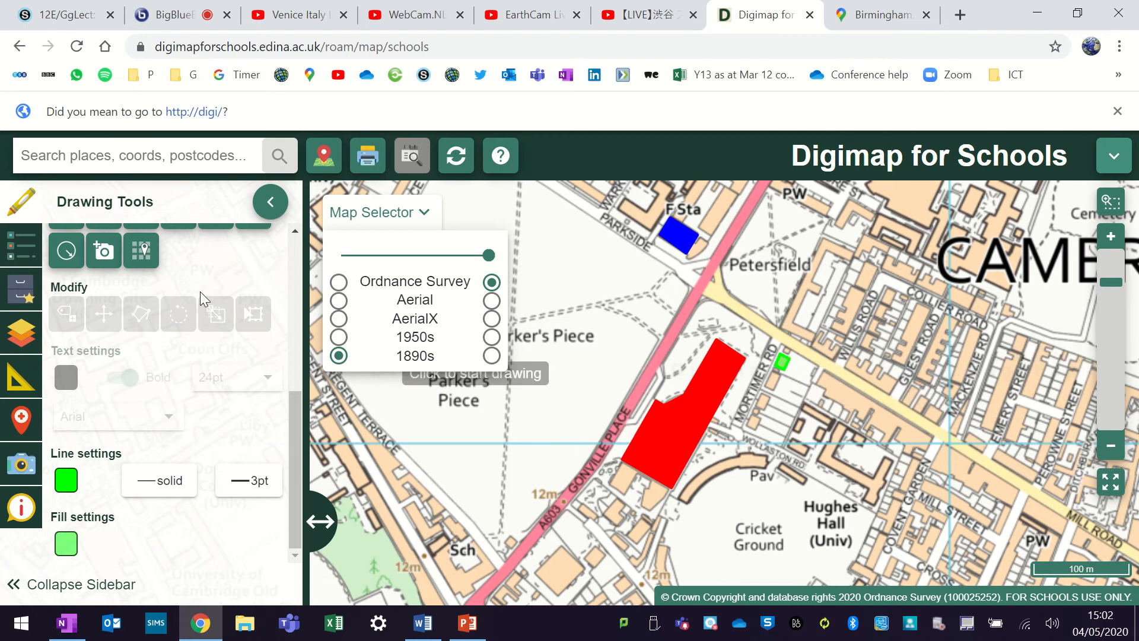
- Select the small green polygon beside Mortimer Road and set its fill opacity to 1
scroll(202, 297, up, 10)
click(149, 297)
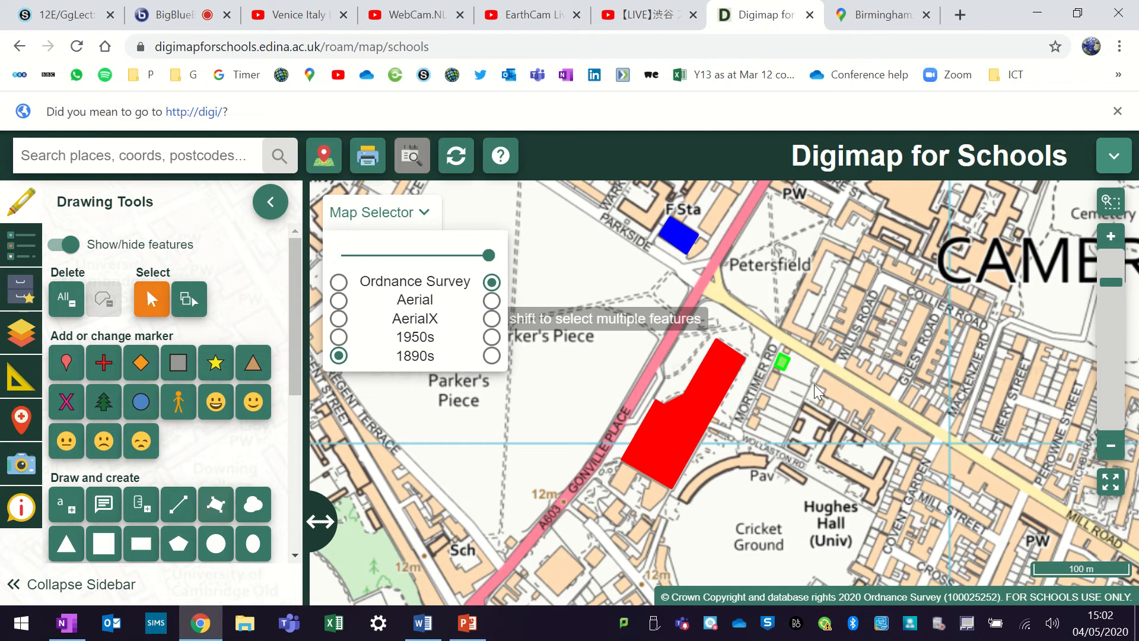
click(782, 362)
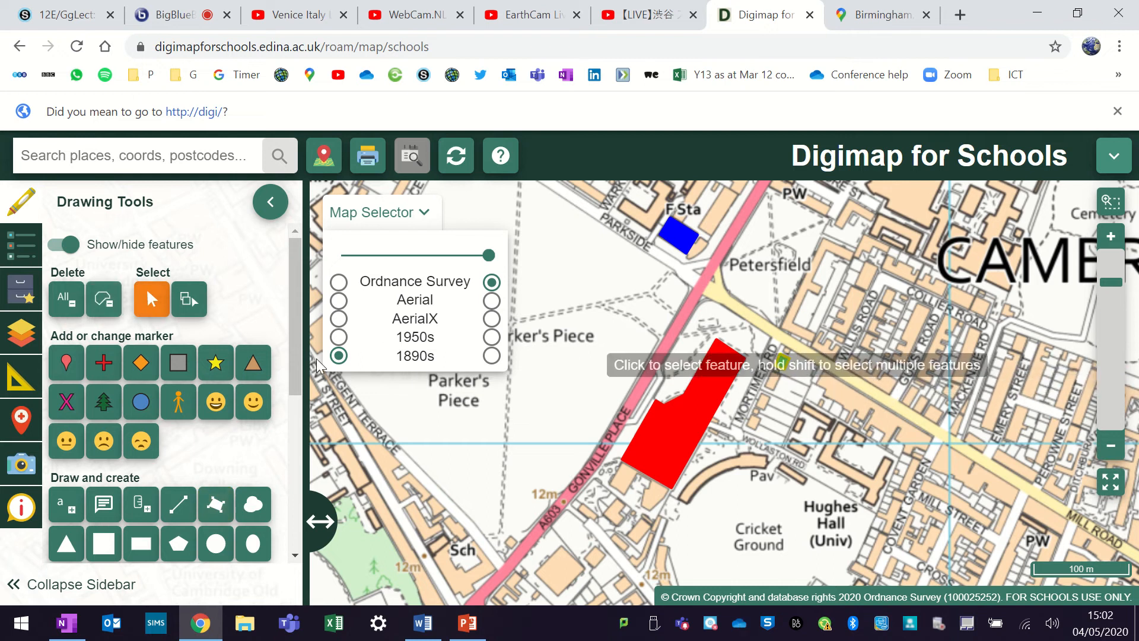
scroll(178, 444, down, 10)
click(66, 543)
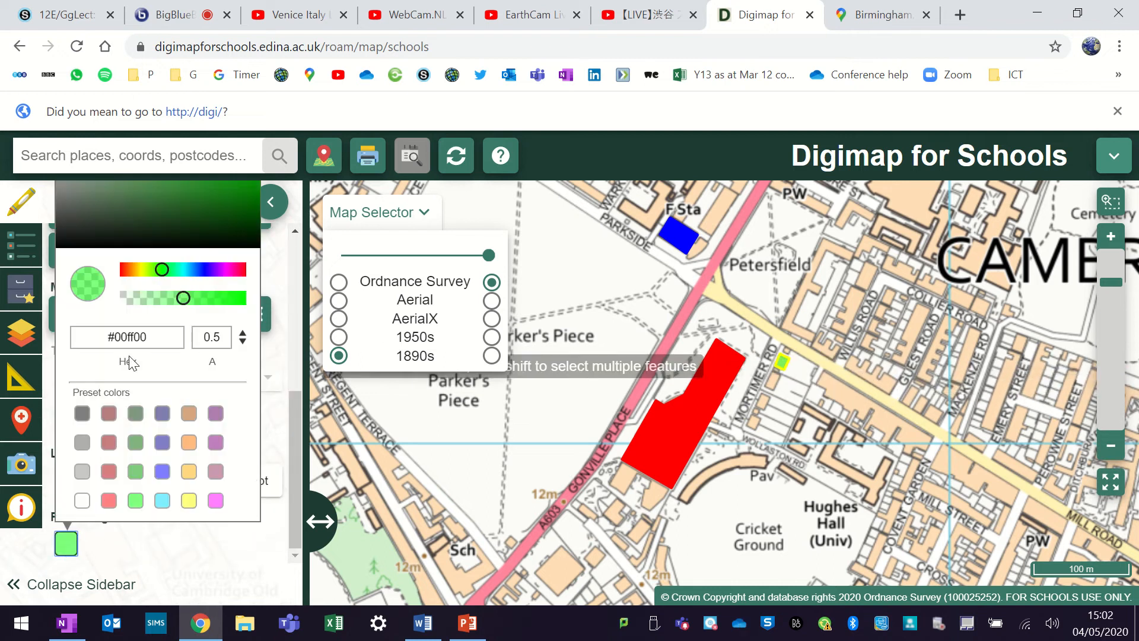
drag(190, 296, 231, 300)
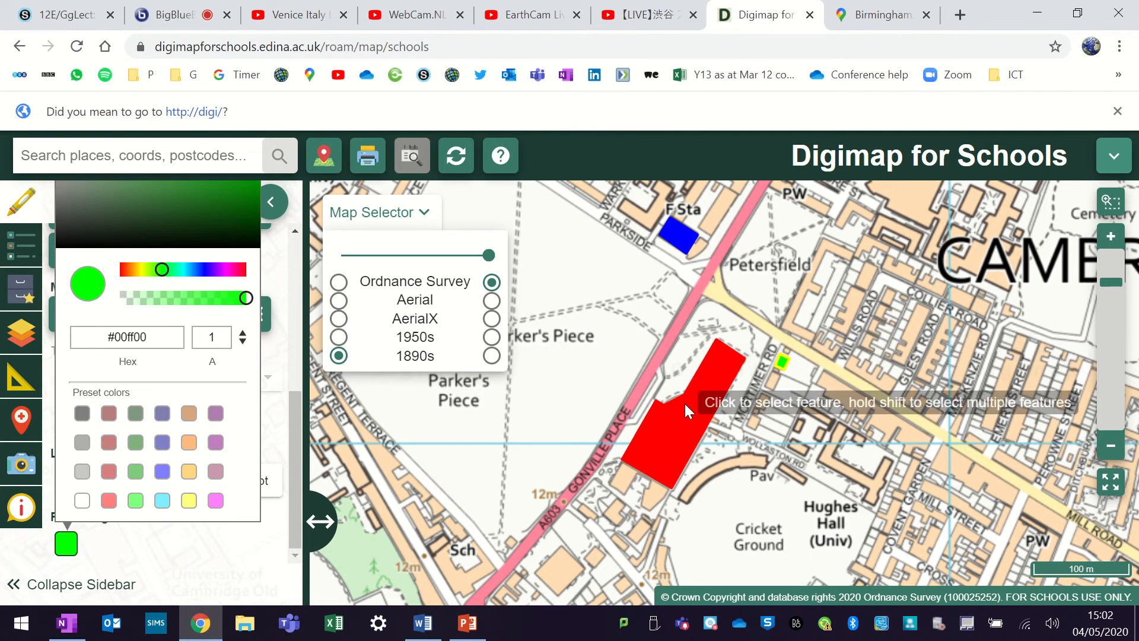
- Select the large red polygon beside Gonville Place and change its fill to orange #ff7700 at 0.5 opacity
click(269, 205)
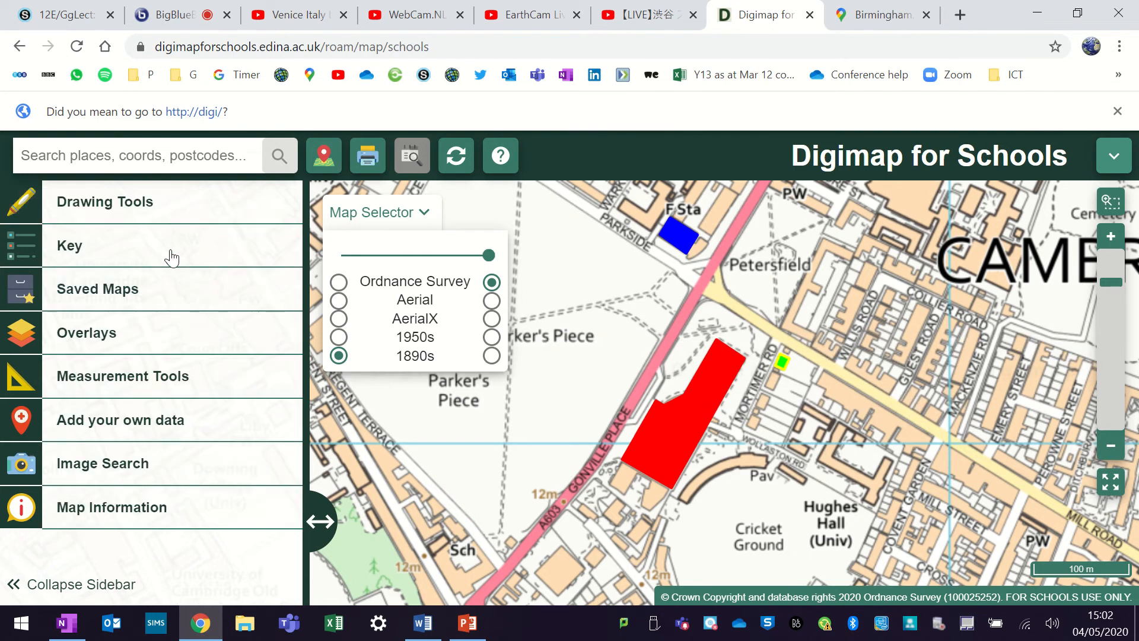
click(43, 185)
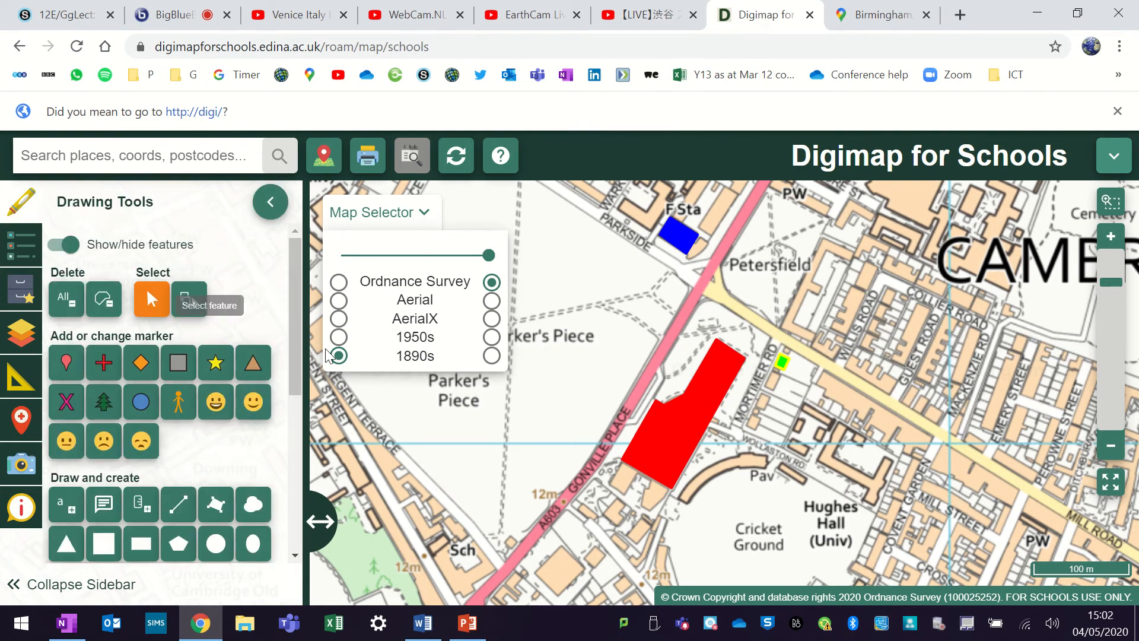
click(673, 432)
scroll(128, 409, down, 1)
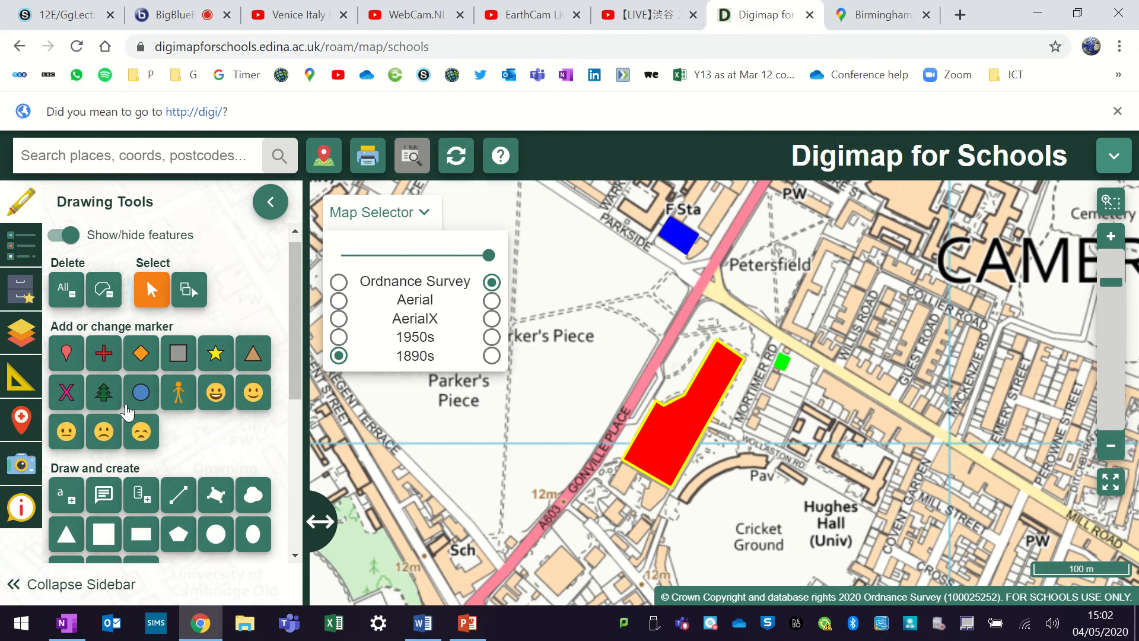
scroll(126, 410, down, 5)
click(66, 543)
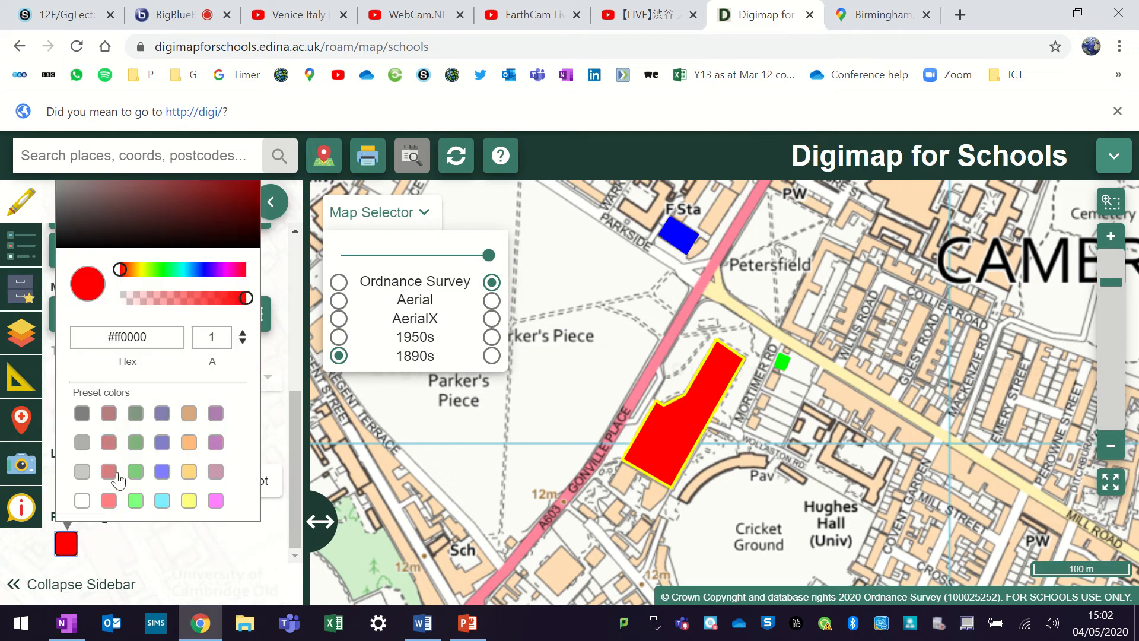
click(190, 443)
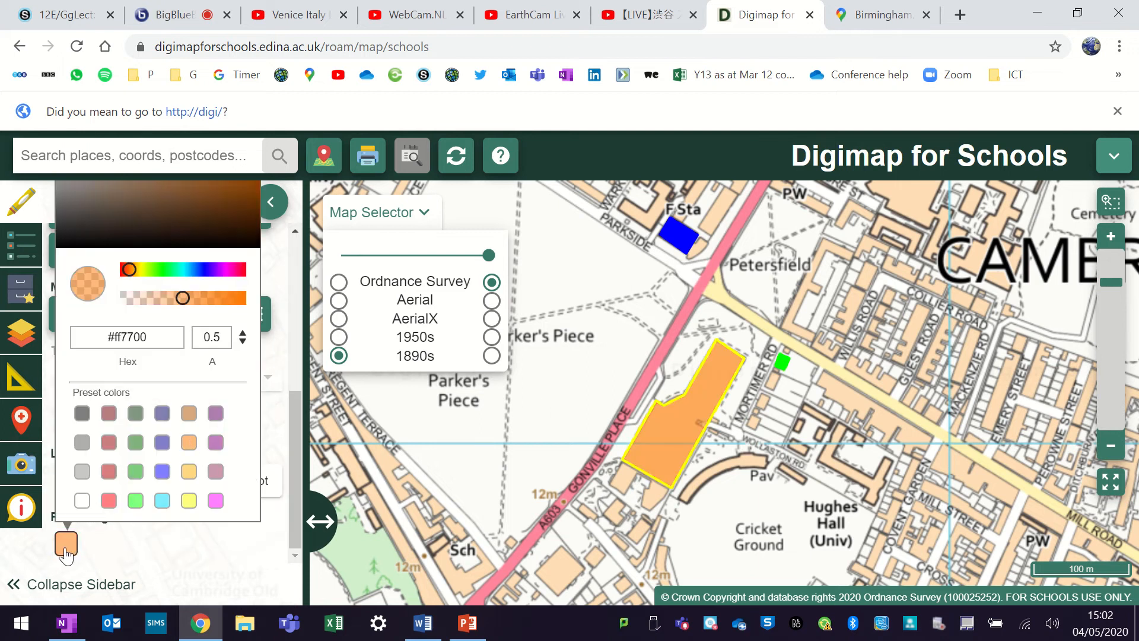
- Return the large polygon's fill to red #ff0000 at full opacity
click(108, 500)
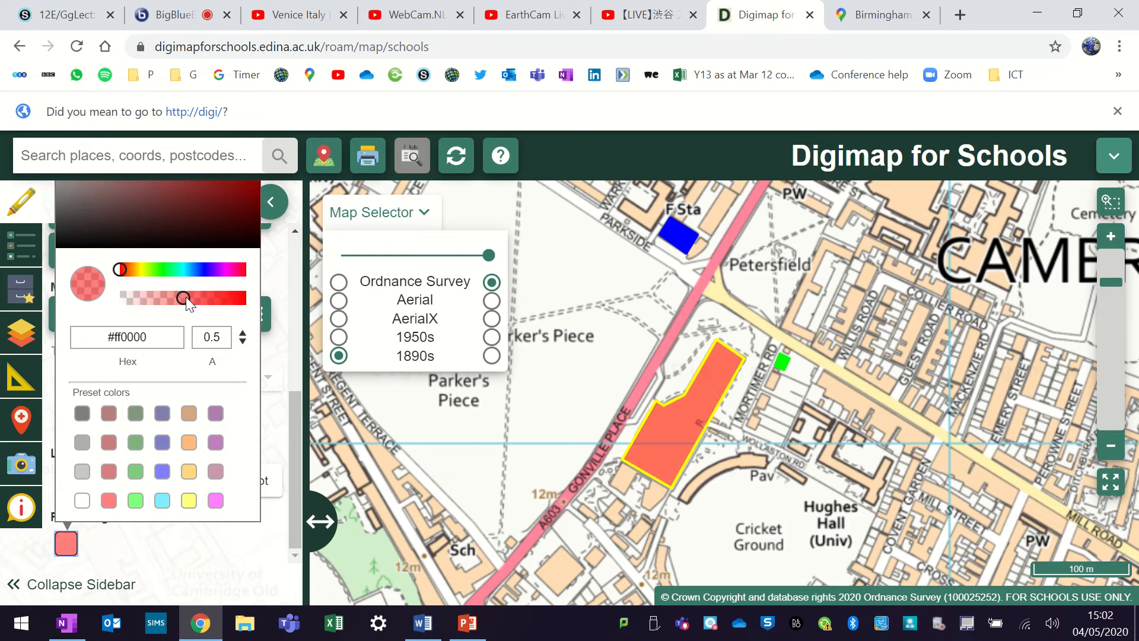
mouse_move(186, 296)
mouse_down()
mouse_move(230, 297)
mouse_move(261, 414)
mouse_up()
click(127, 536)
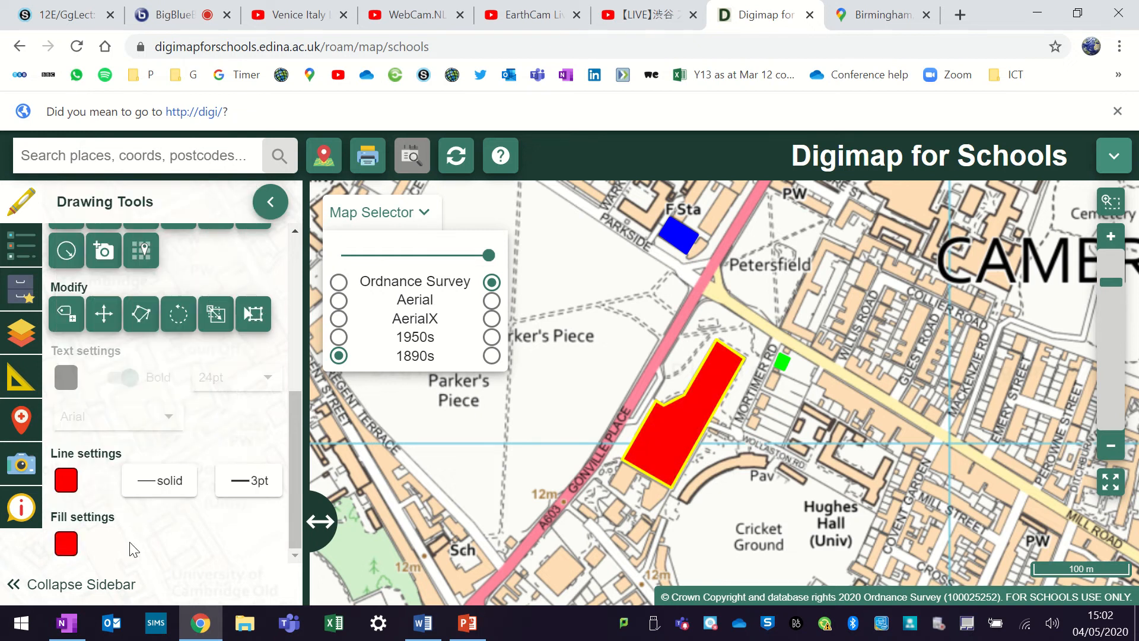
click(65, 482)
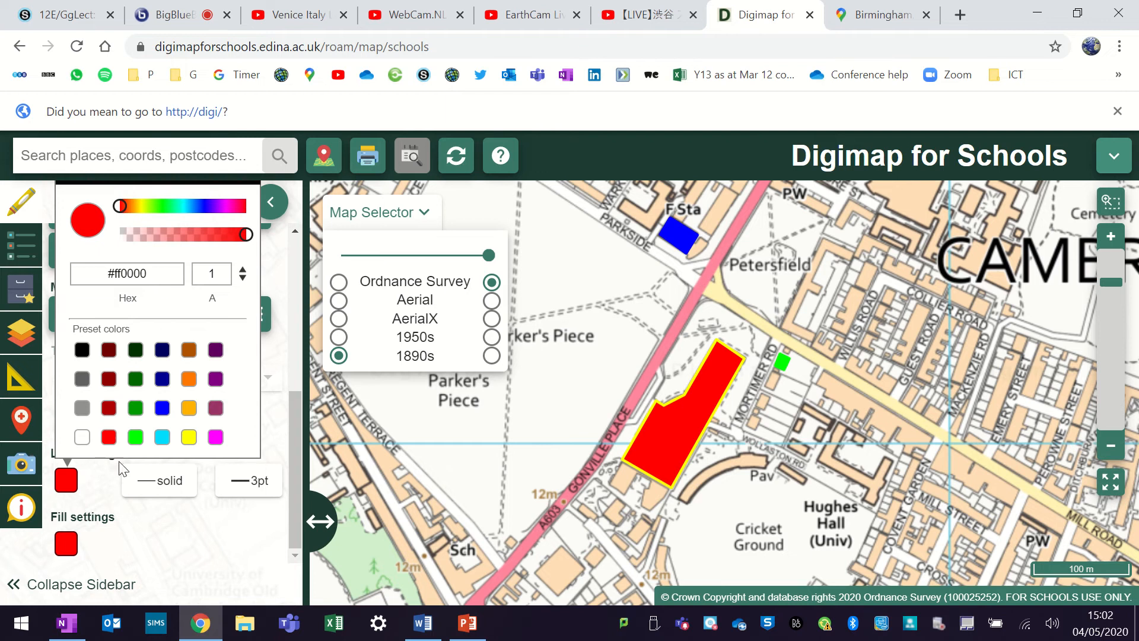
click(196, 546)
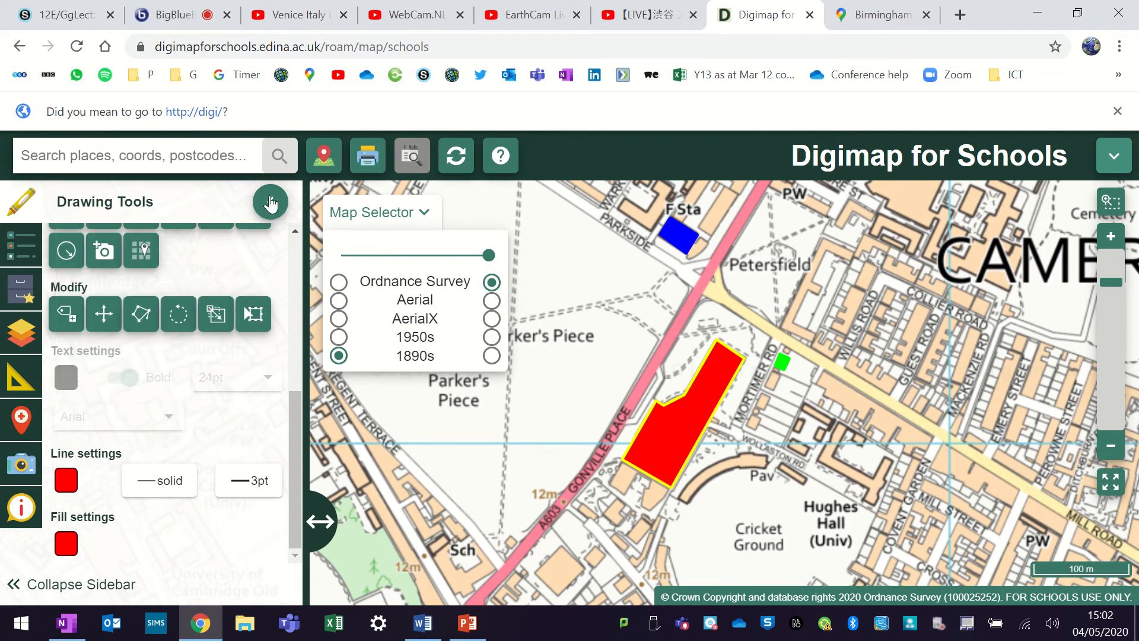
click(270, 202)
drag(759, 464, 735, 496)
click(92, 212)
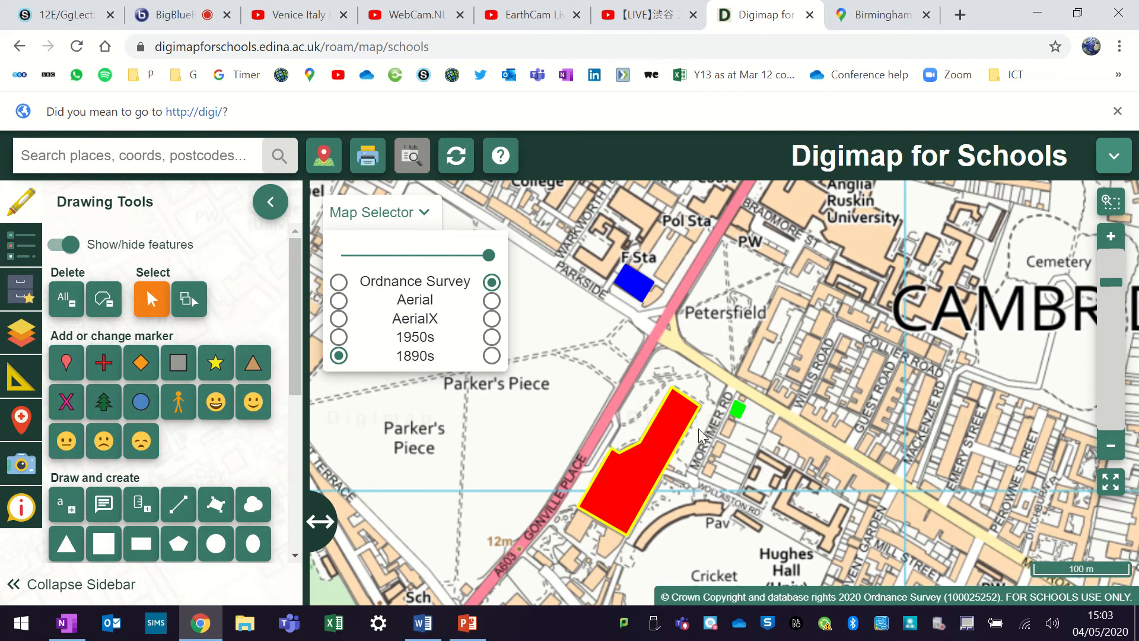
- Draw a large green square over the streets between Petersfield and the cemetery
drag(756, 452, 737, 435)
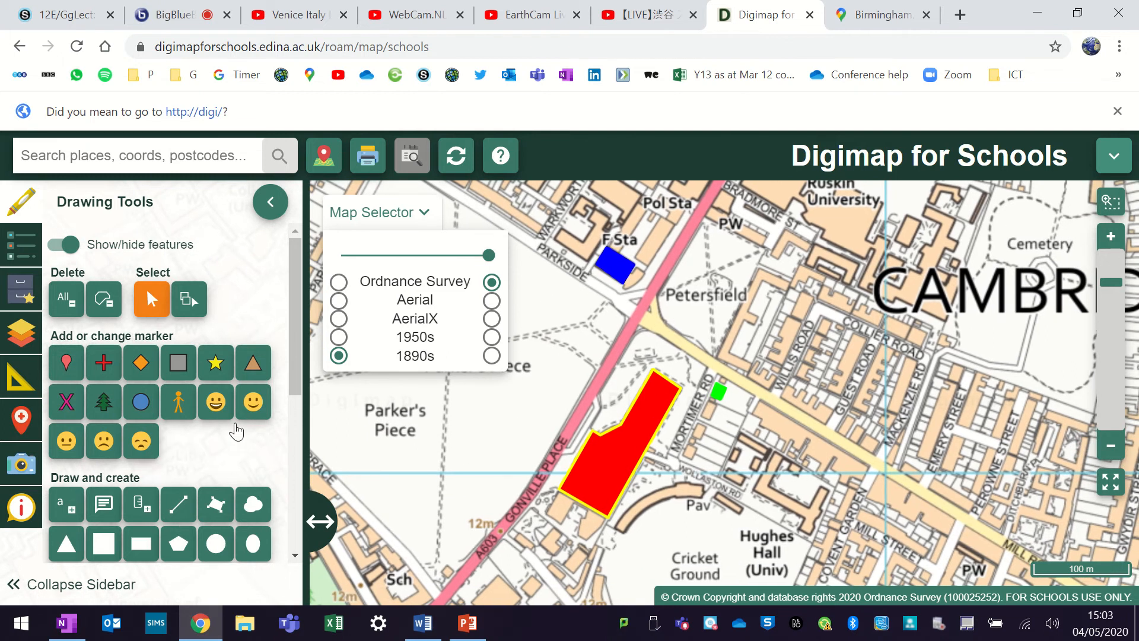
click(103, 544)
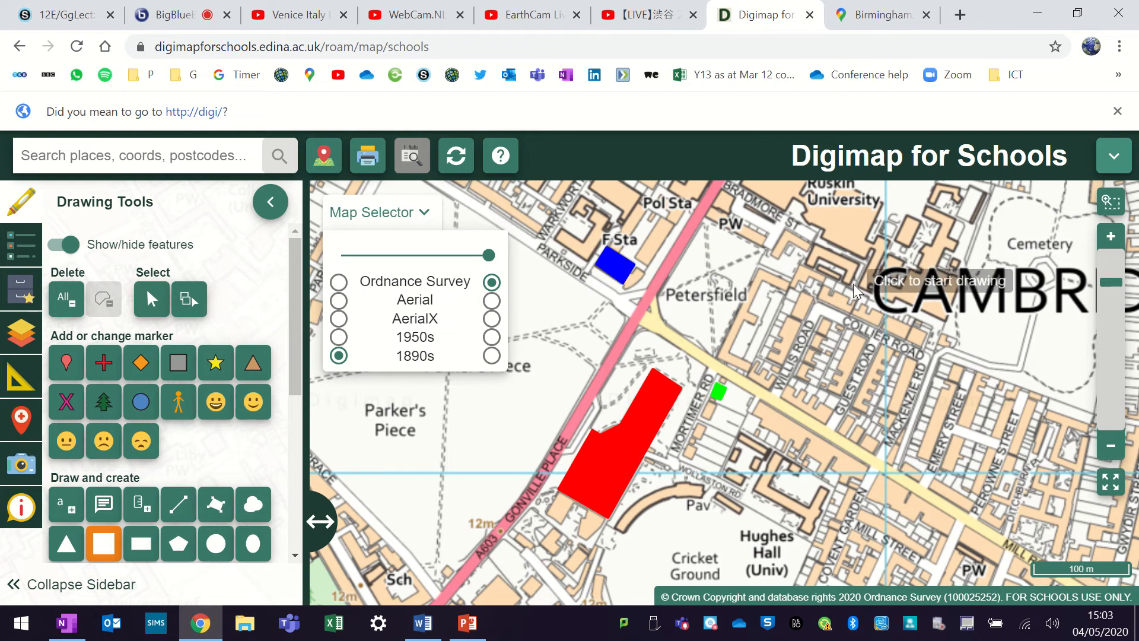
mouse_move(865, 292)
mouse_down()
mouse_move(863, 334)
mouse_move(837, 291)
mouse_up()
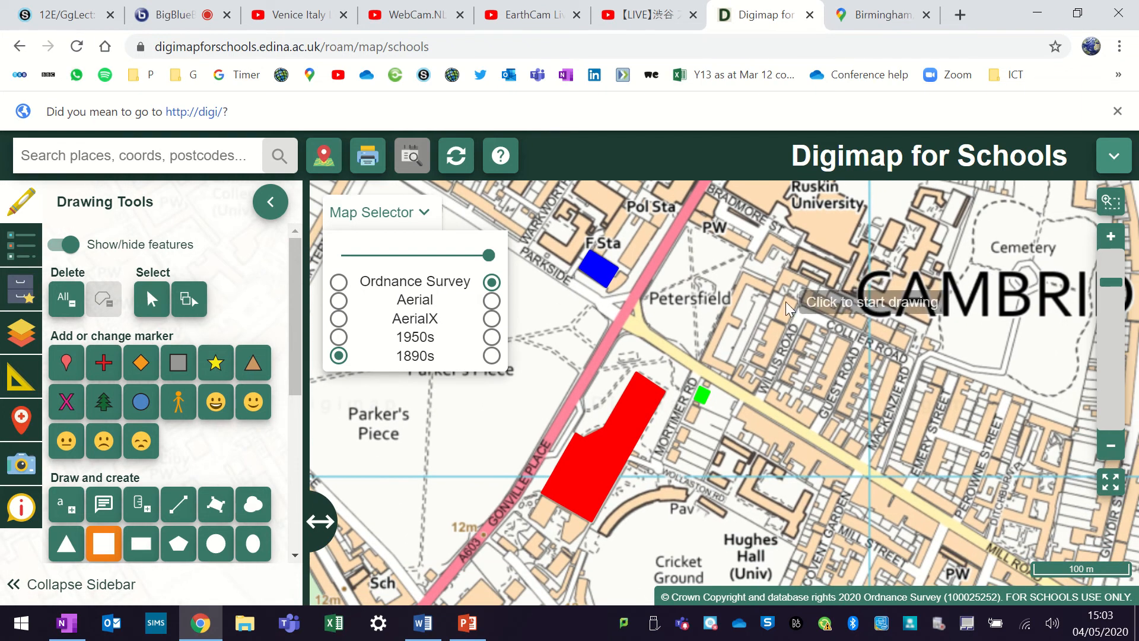
click(849, 296)
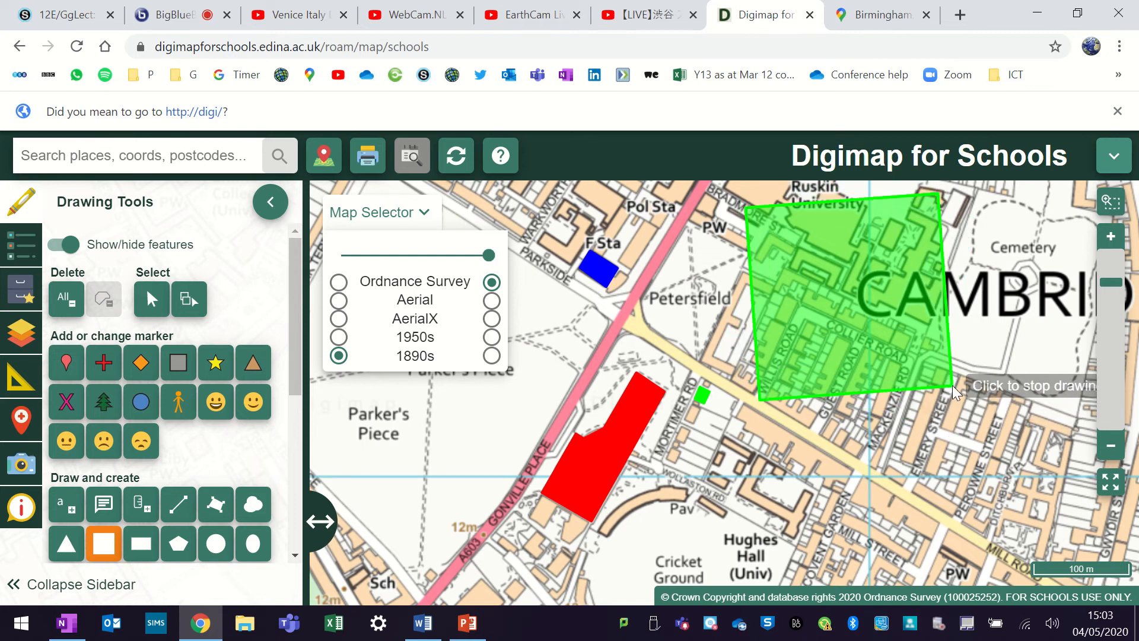
click(944, 393)
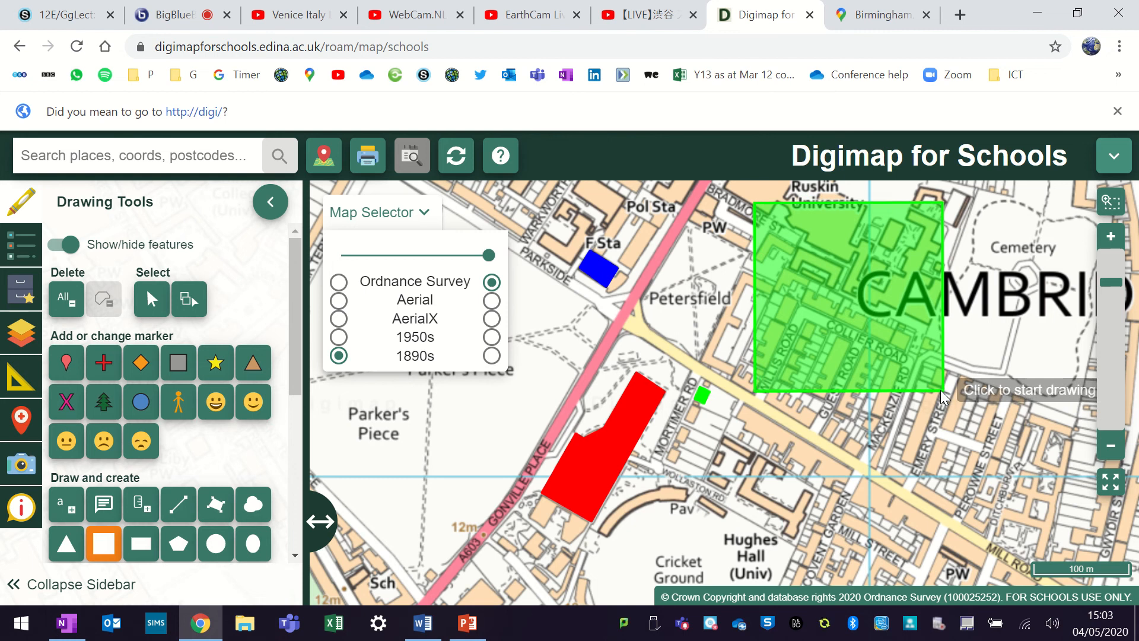
- Select the large square and change its outline and fill to white #ffffff, with the fill at opacity 1
click(151, 299)
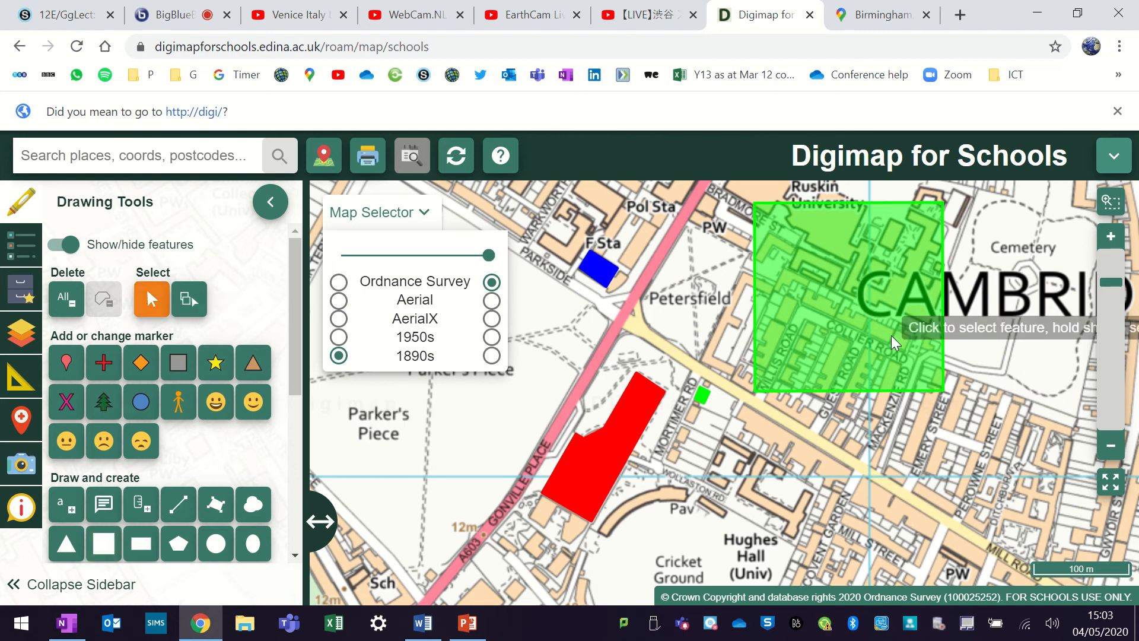
click(818, 344)
scroll(187, 534, down, 10)
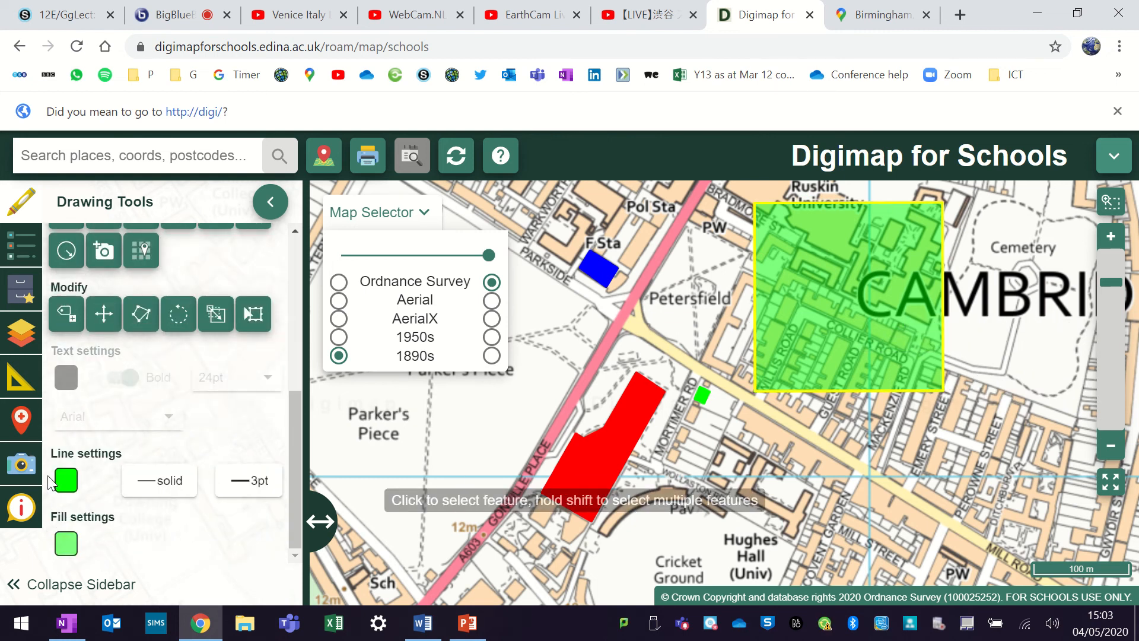
click(65, 482)
click(81, 439)
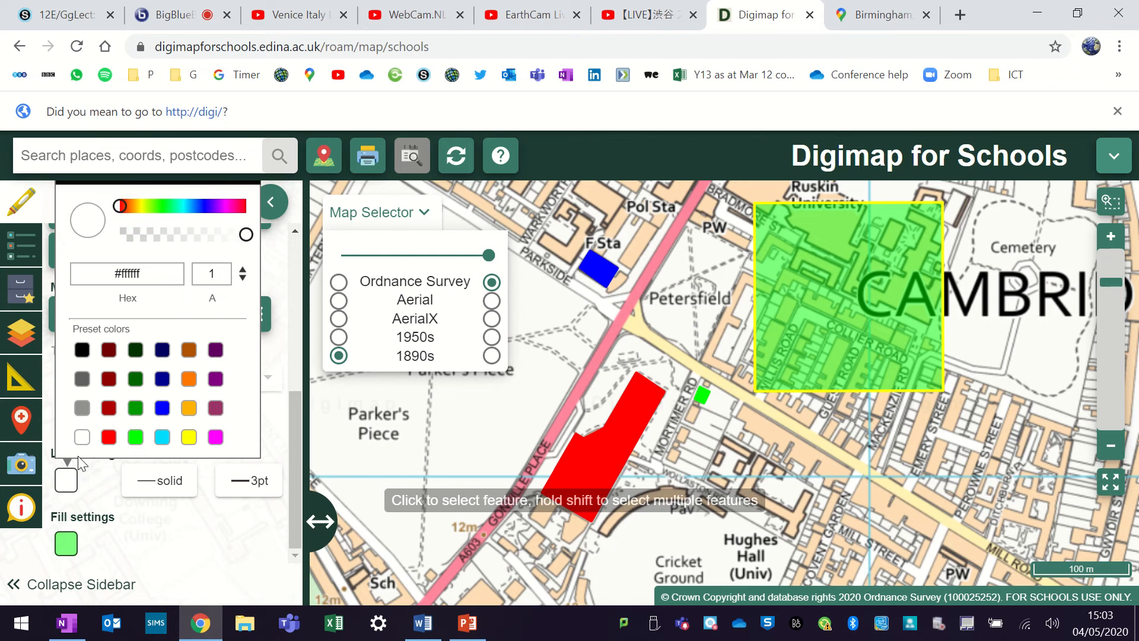
click(66, 542)
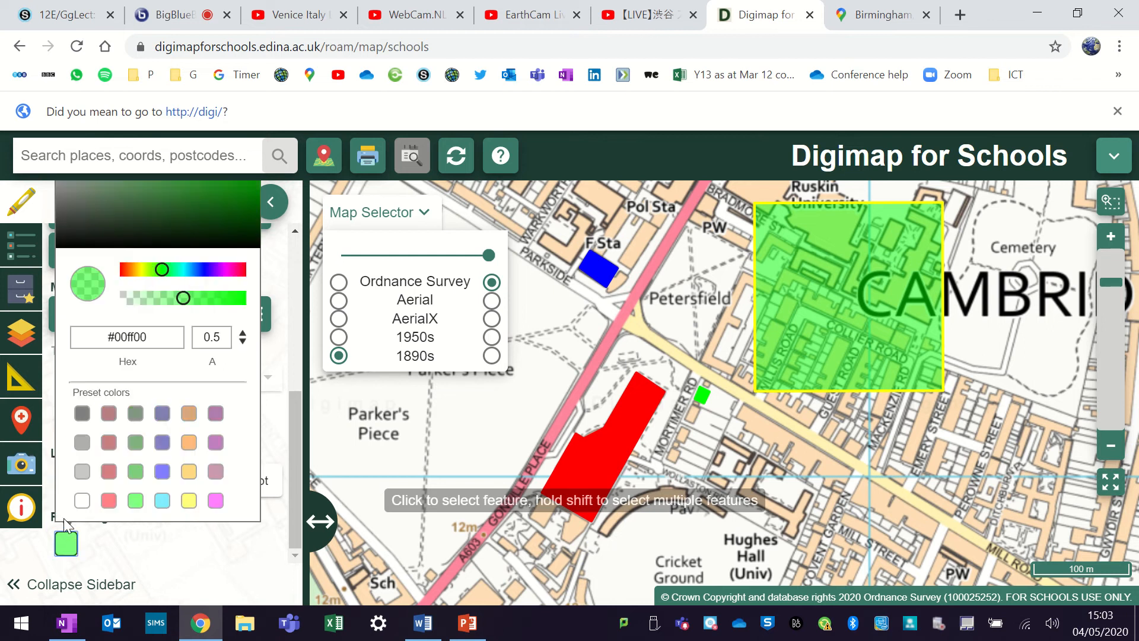
click(81, 501)
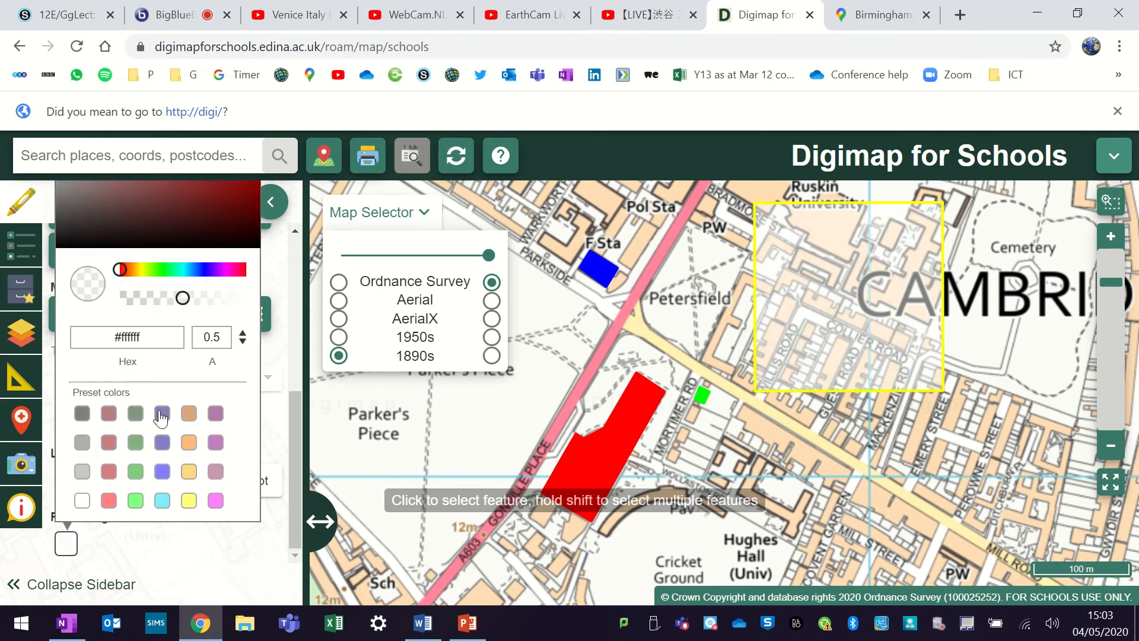
drag(178, 298, 252, 300)
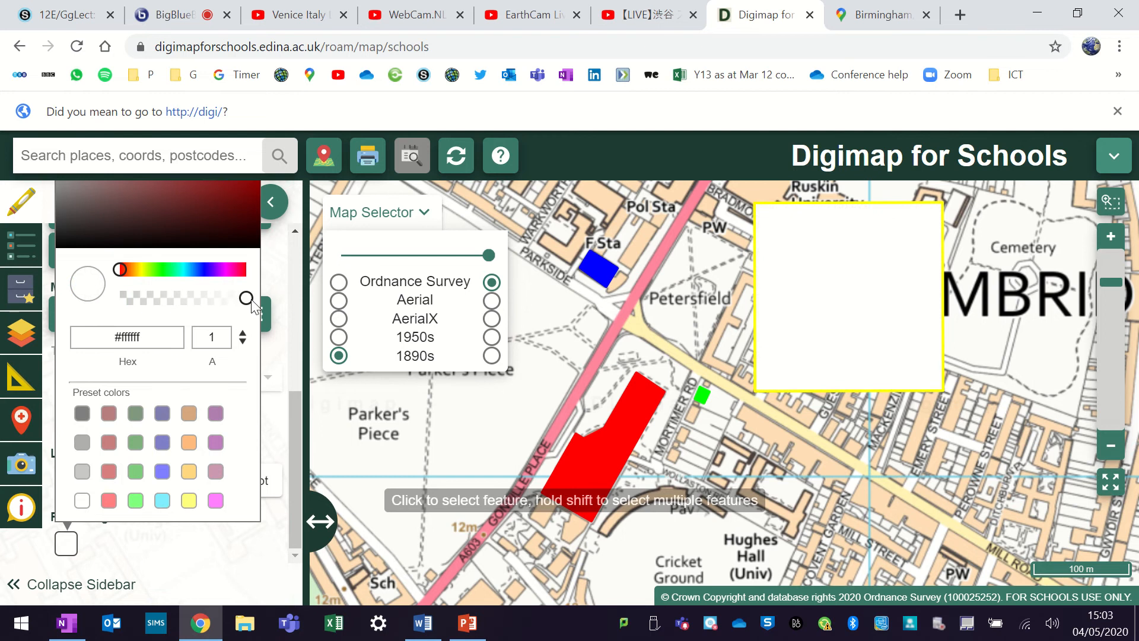
click(128, 541)
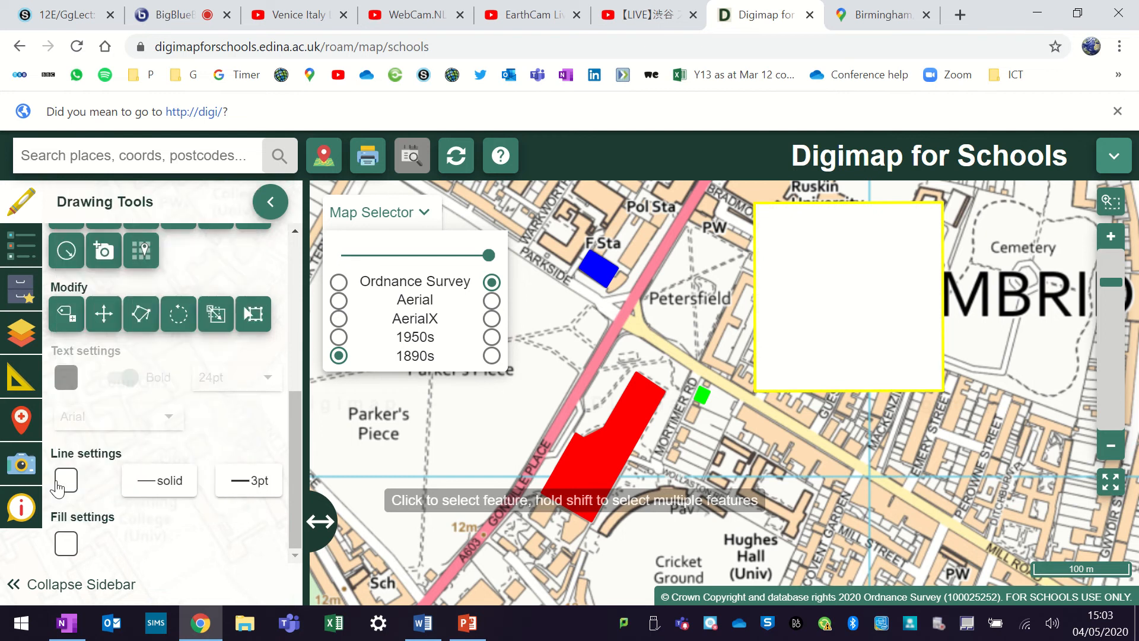
- Set the large white square's outline to black #000000 and deselect the square
click(65, 480)
click(82, 355)
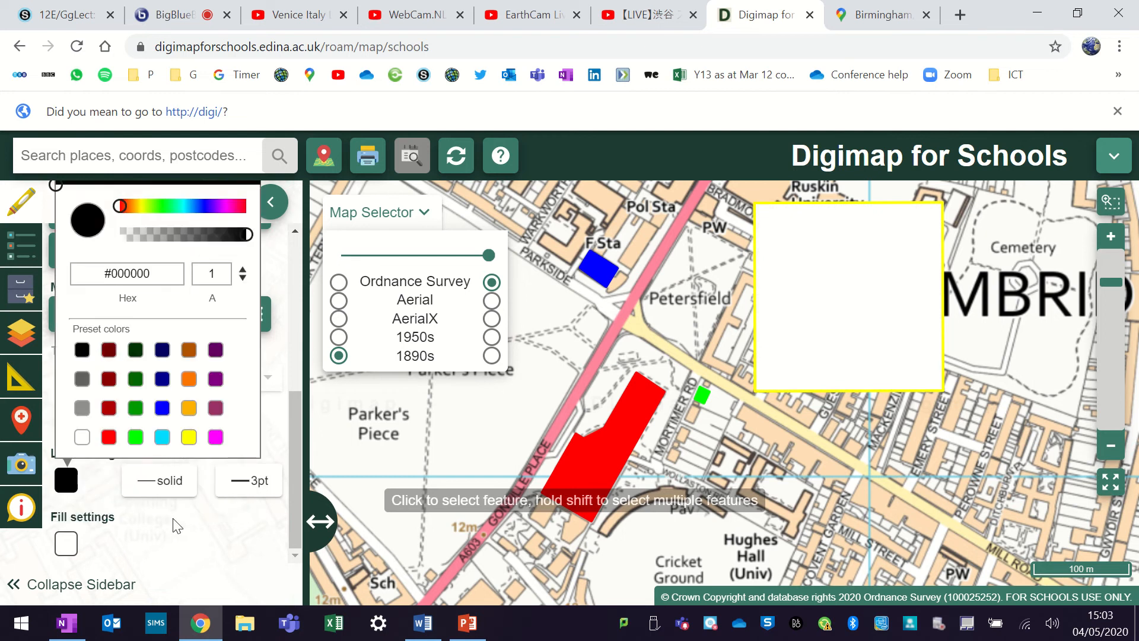
click(177, 525)
scroll(187, 387, up, 6)
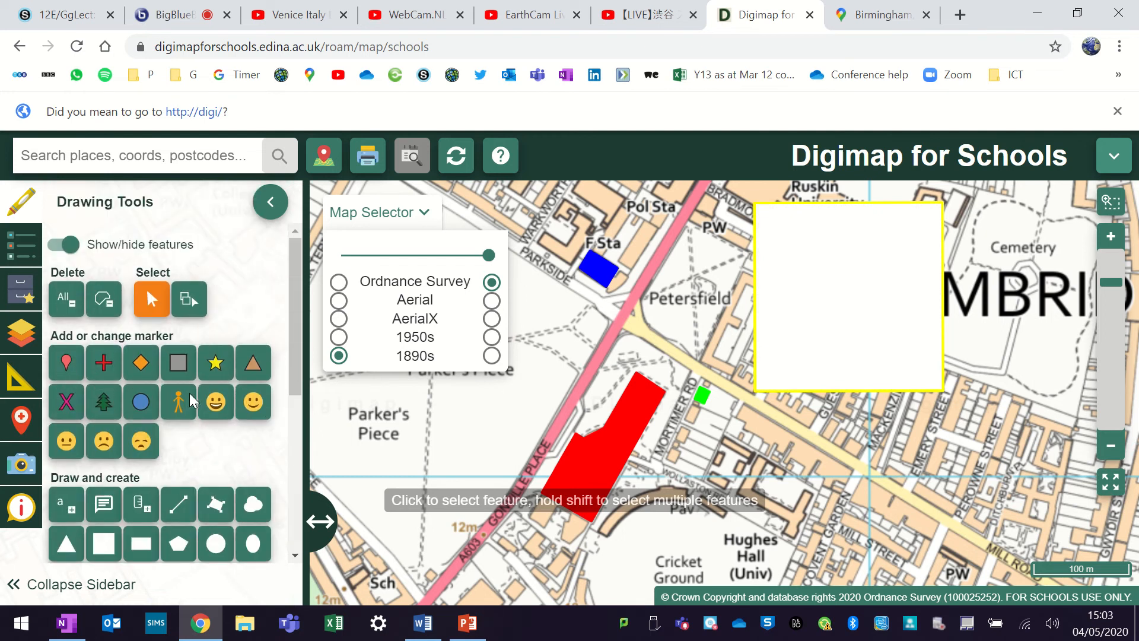
click(887, 467)
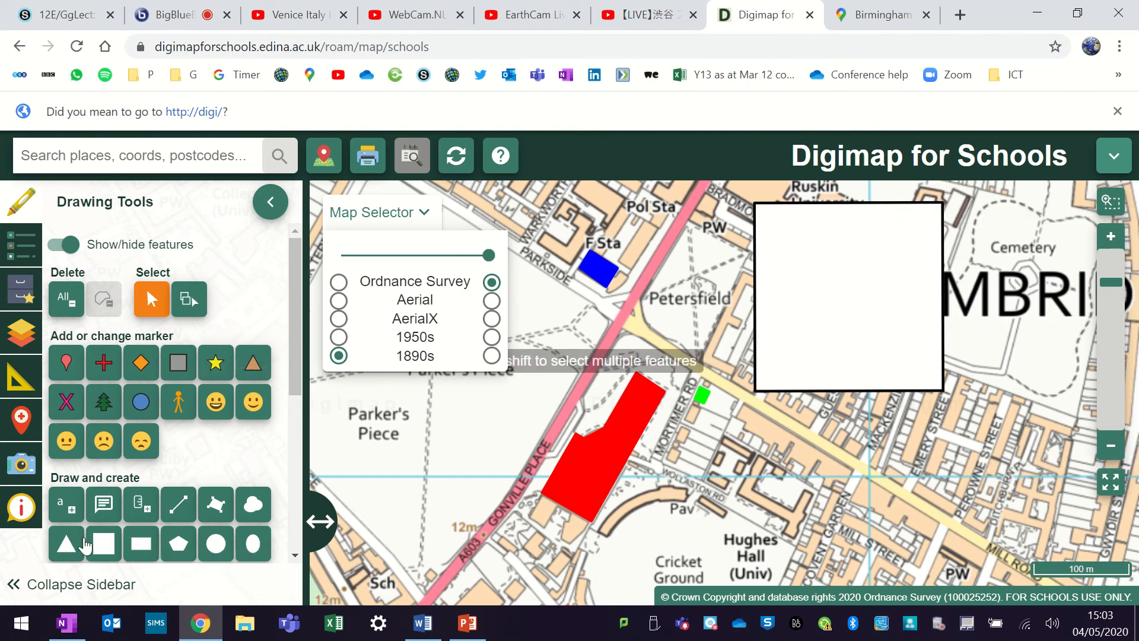
- Draw a small green square inside the white box, near its upper-left corner, as a key symbol
click(104, 543)
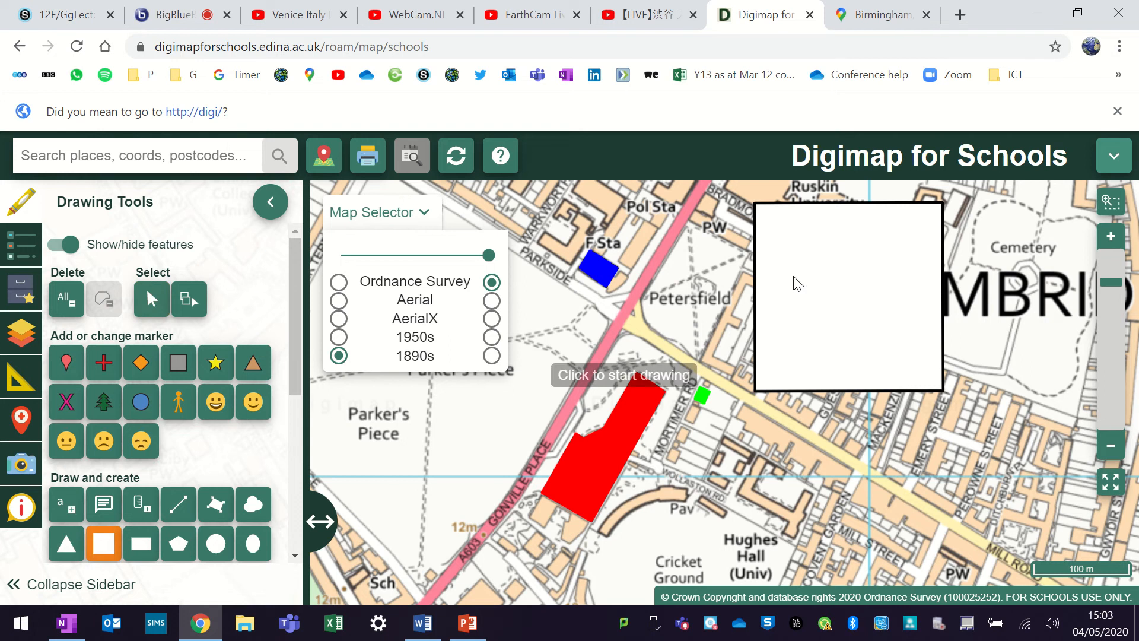
click(761, 235)
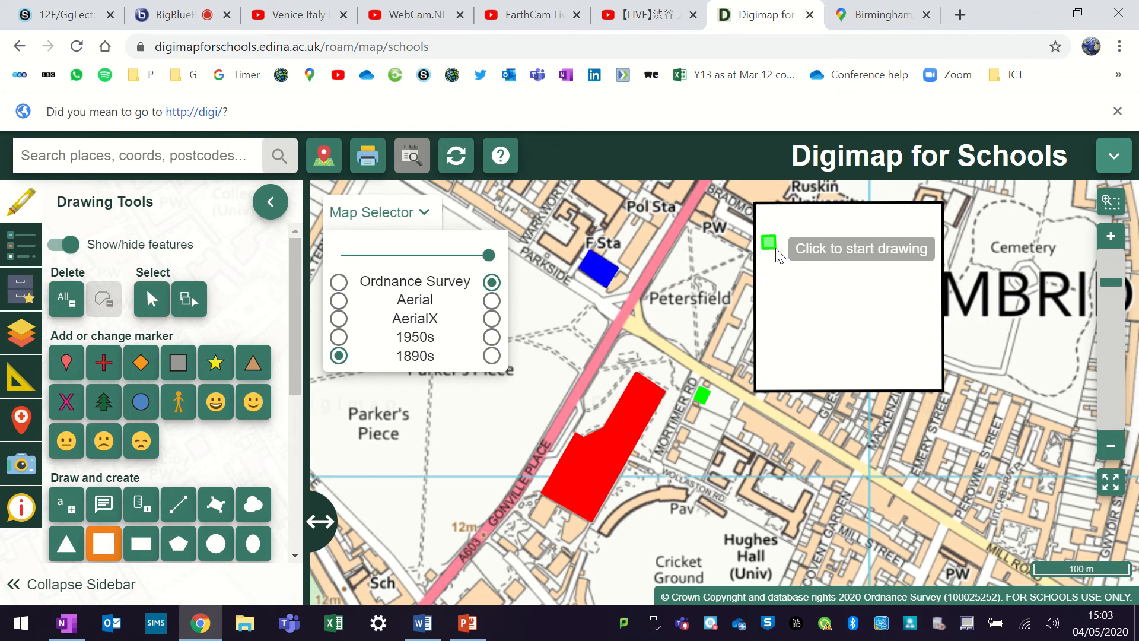
- Try to set the green fill opacity to 1 without selecting the small key square
scroll(181, 476, down, 4)
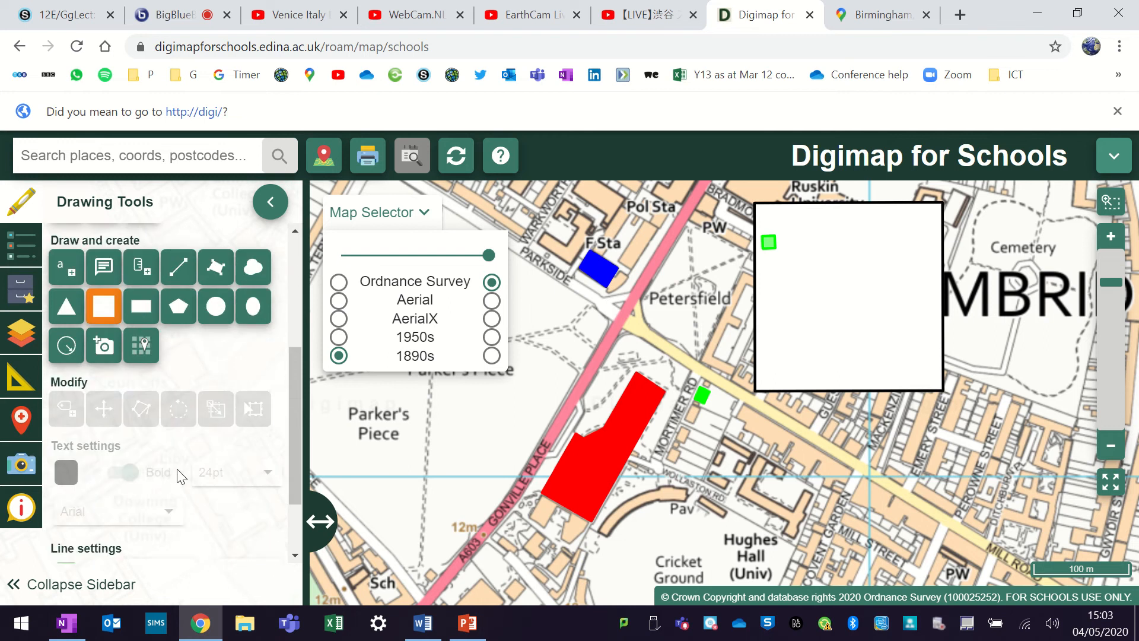
scroll(181, 475, down, 2)
click(65, 543)
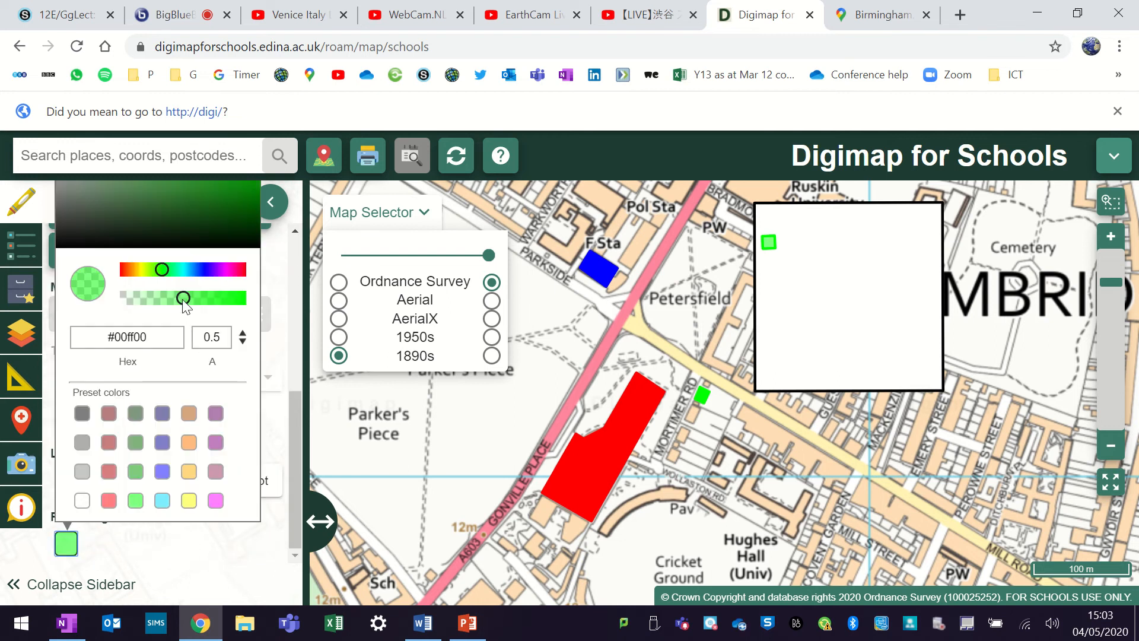
drag(187, 302, 280, 309)
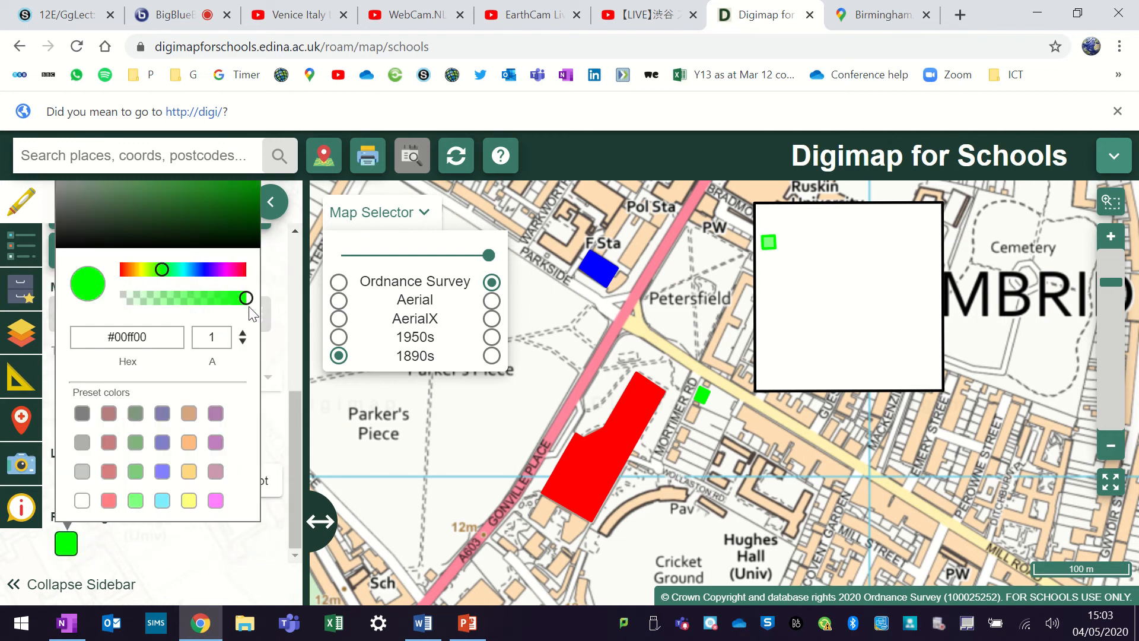
click(217, 544)
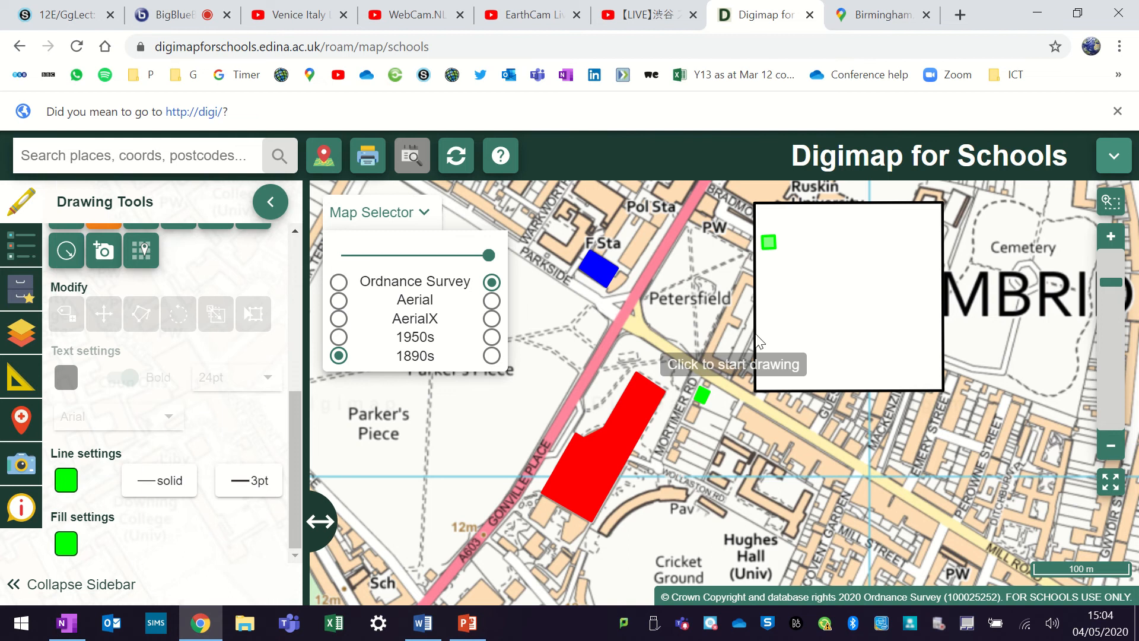
- Select the small green square inside the white box, set its fill opacity to 1, and deselect it
scroll(176, 307, up, 10)
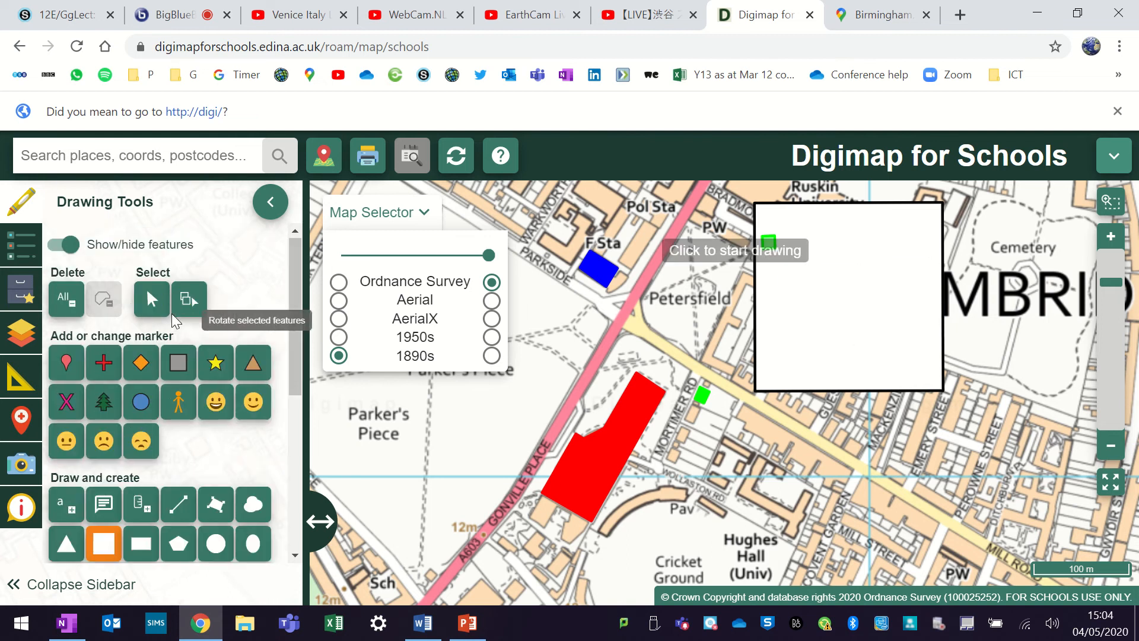
click(148, 291)
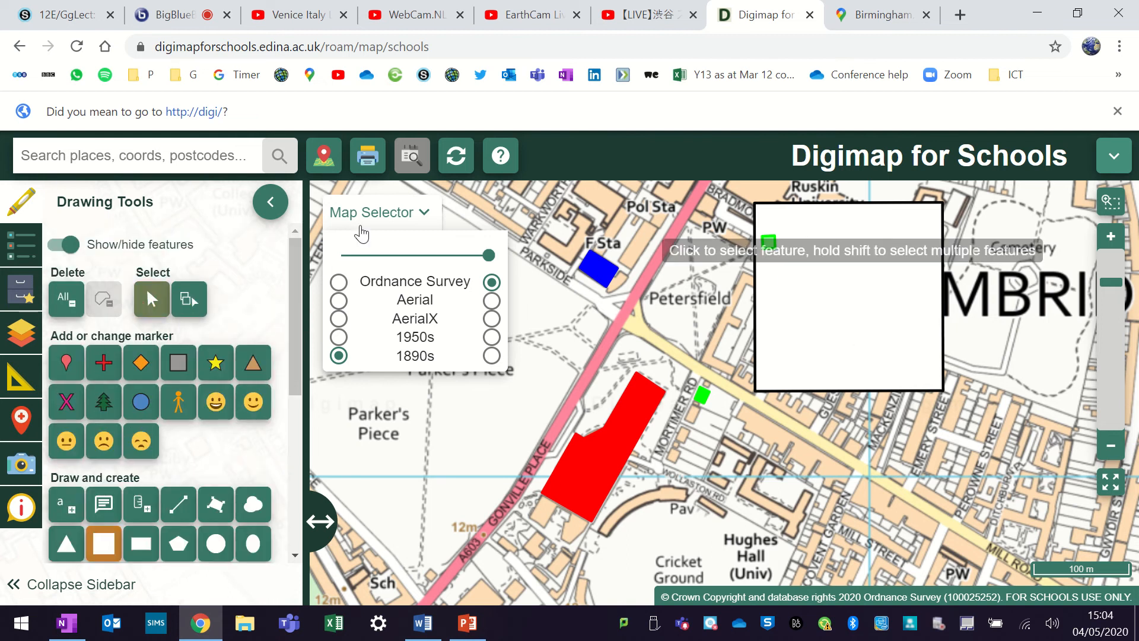
click(768, 243)
scroll(106, 366, down, 5)
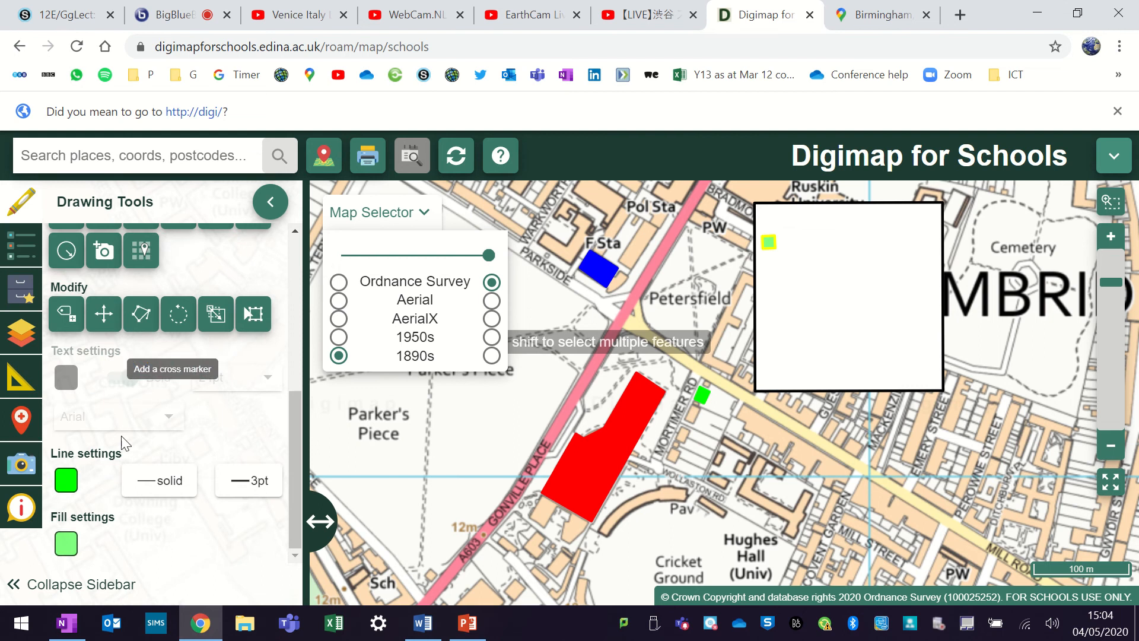
click(66, 548)
drag(184, 306, 263, 312)
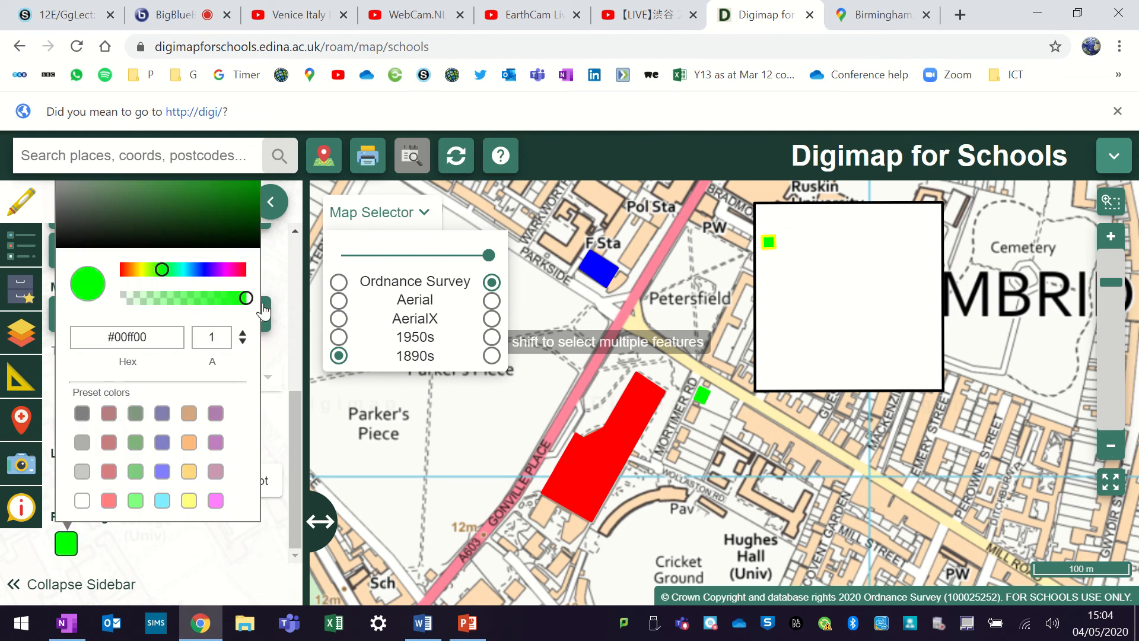
click(190, 540)
click(777, 302)
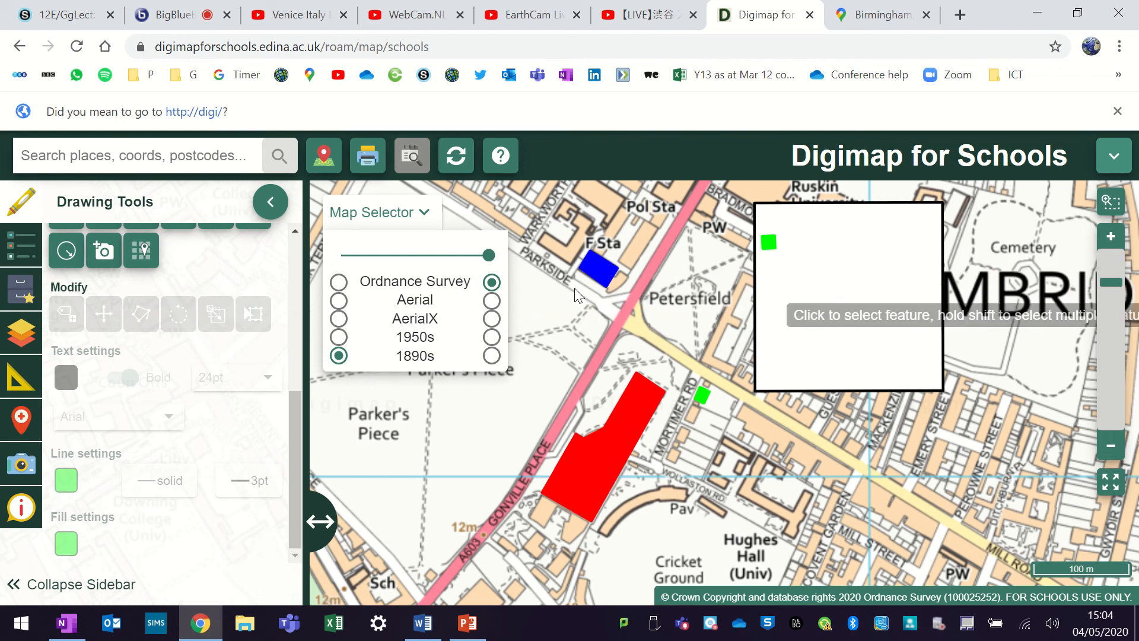
- Place a standalone label reading "Housing" inside the white box, to the right of the small green square
scroll(185, 356, up, 2)
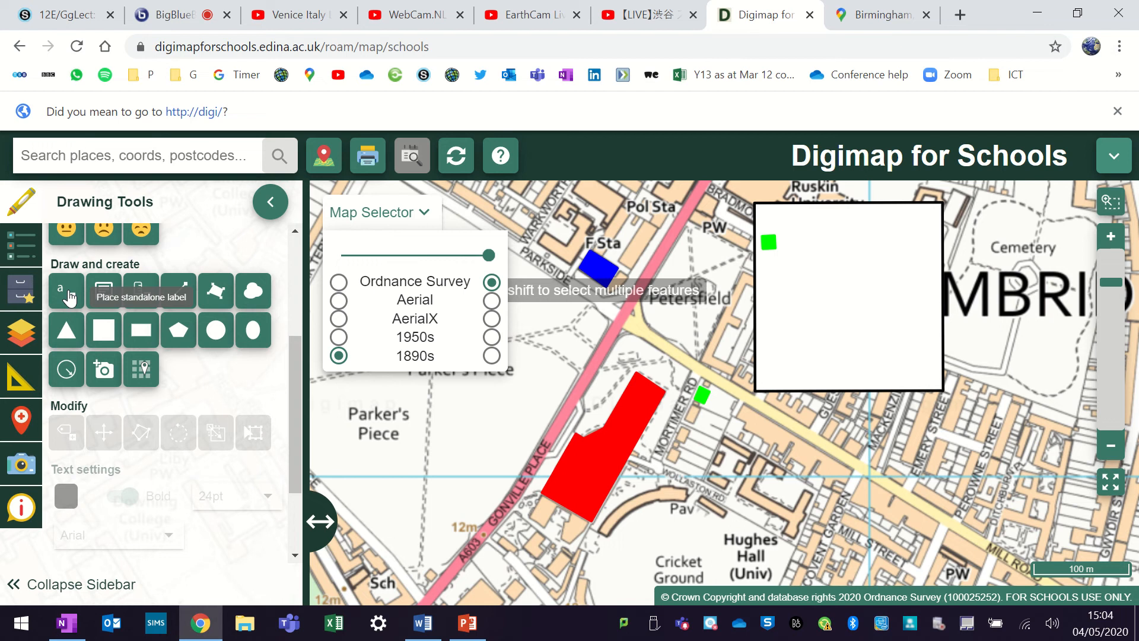
click(69, 294)
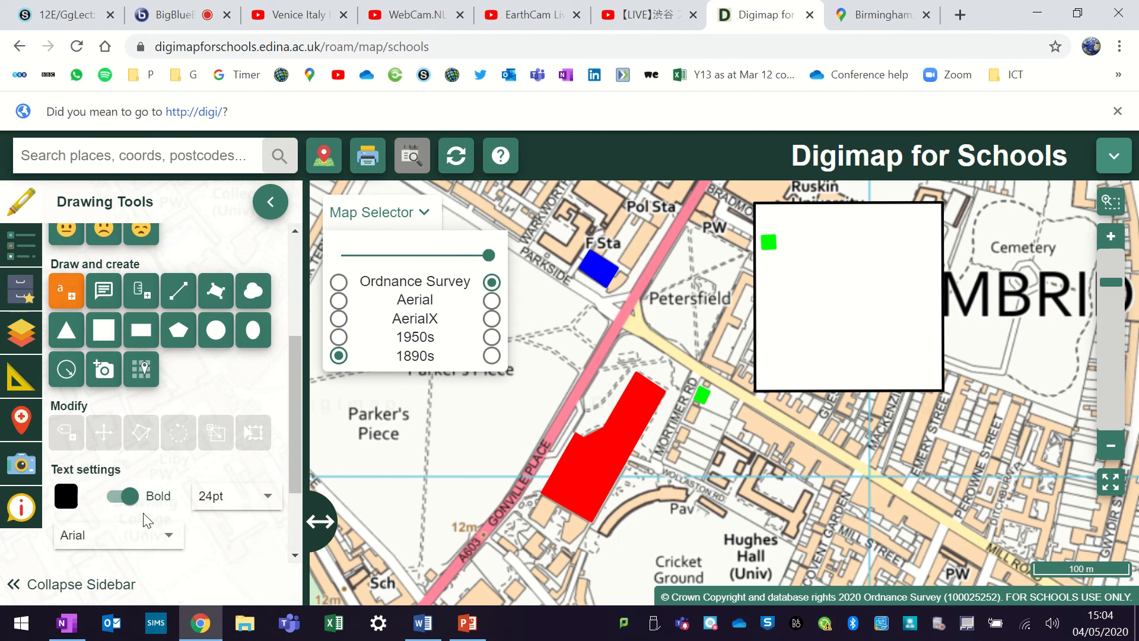
click(811, 237)
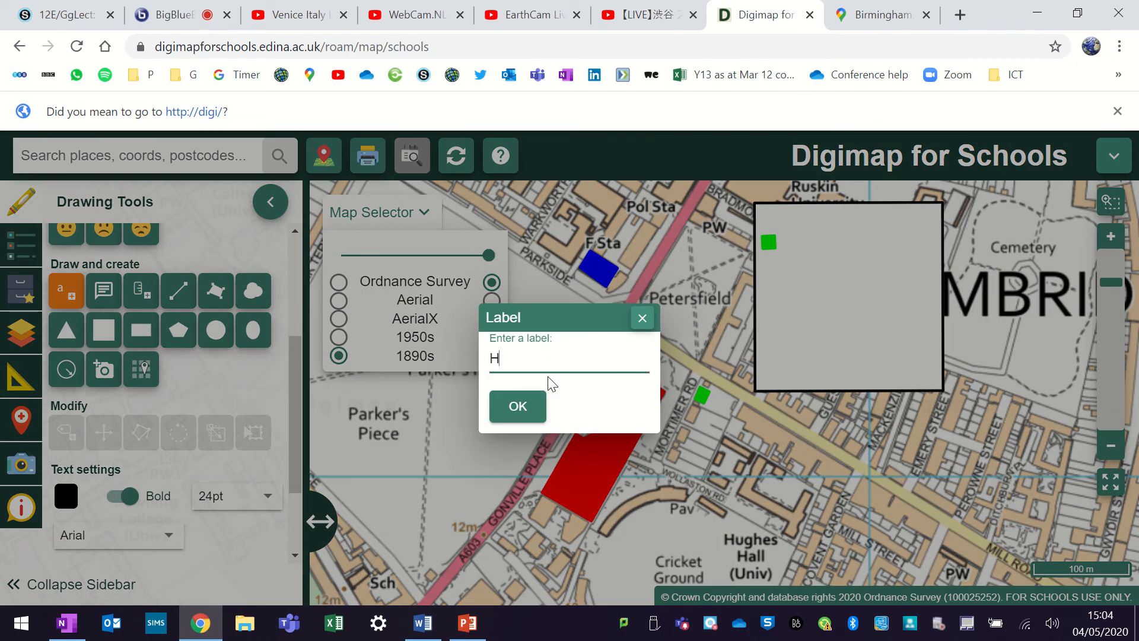
click(505, 408)
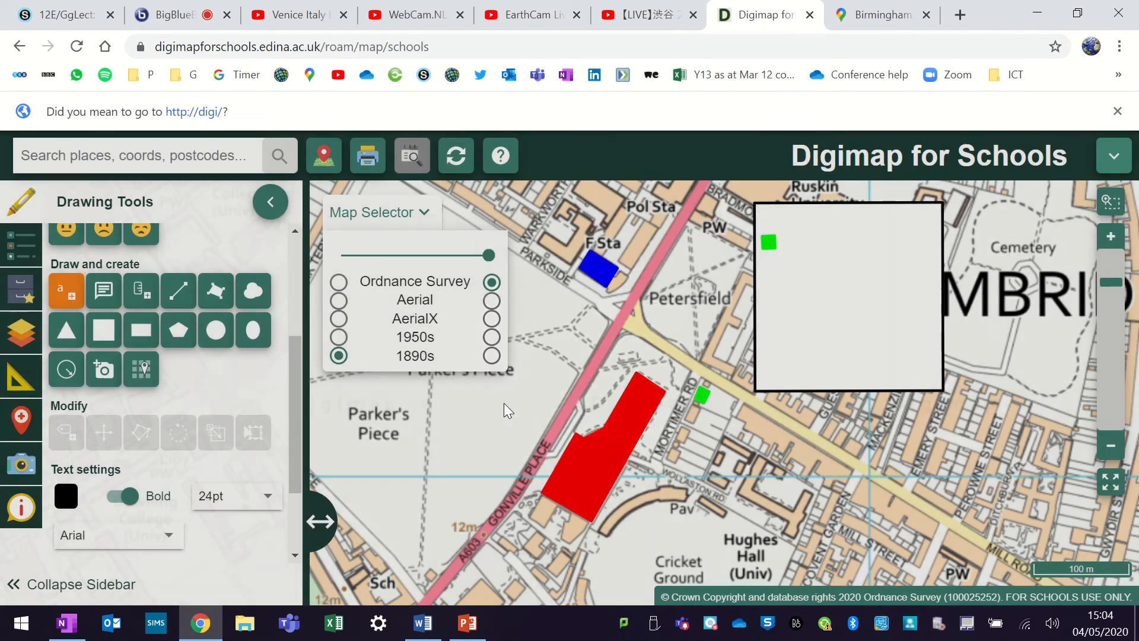
- Select the "Housing" label and move it closer to the small green square, level with it
scroll(173, 421, up, 4)
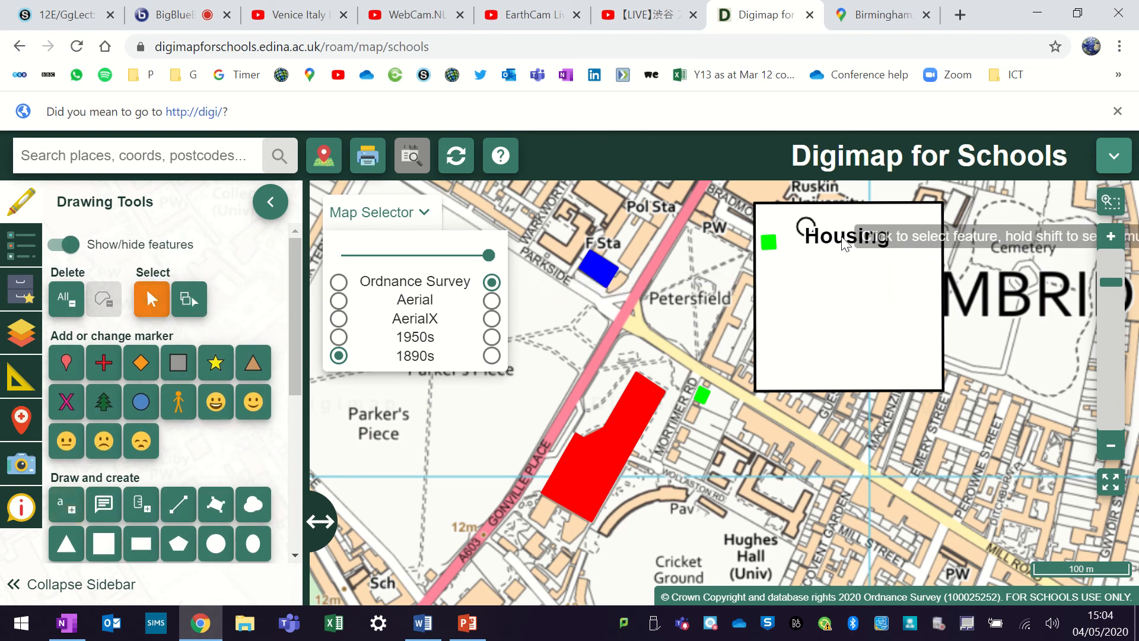
click(823, 252)
click(516, 407)
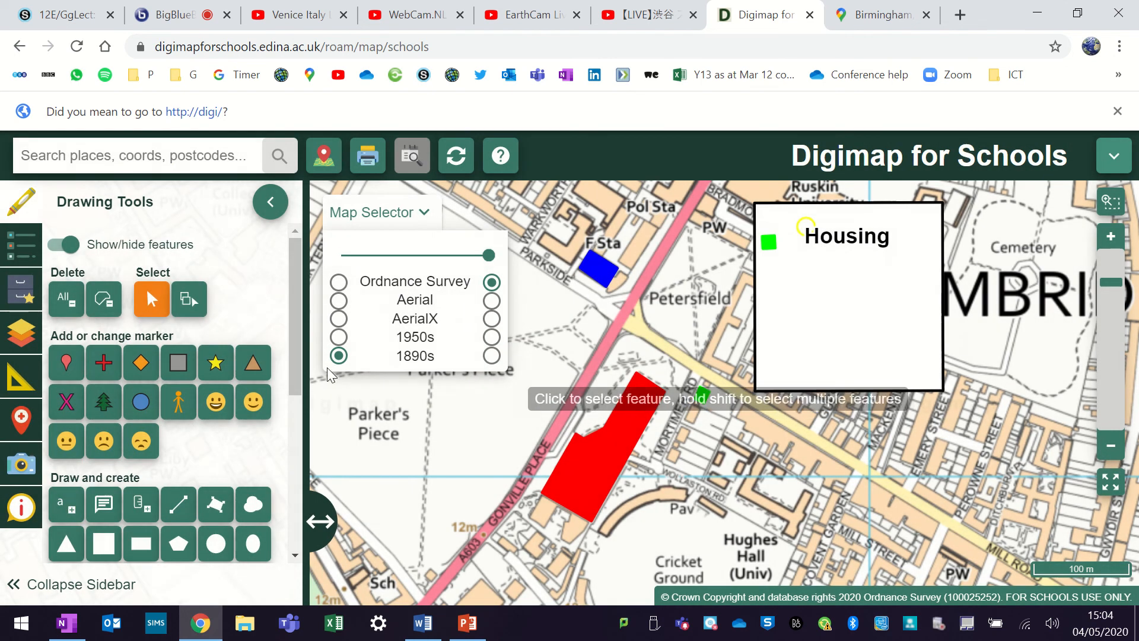
scroll(207, 369, down, 4)
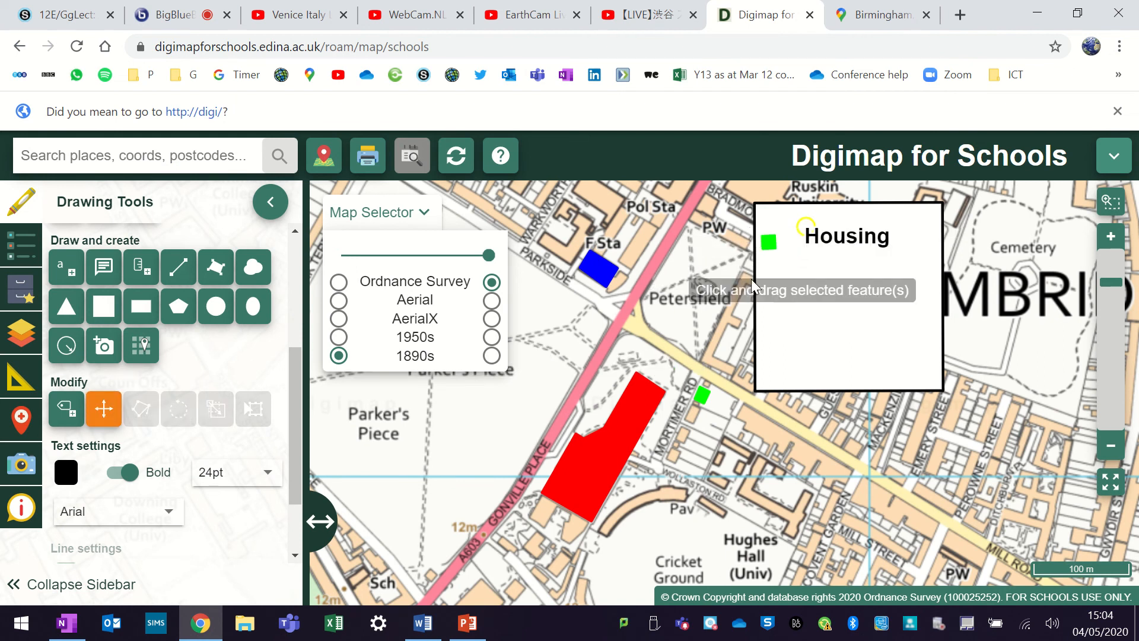
drag(805, 232, 789, 241)
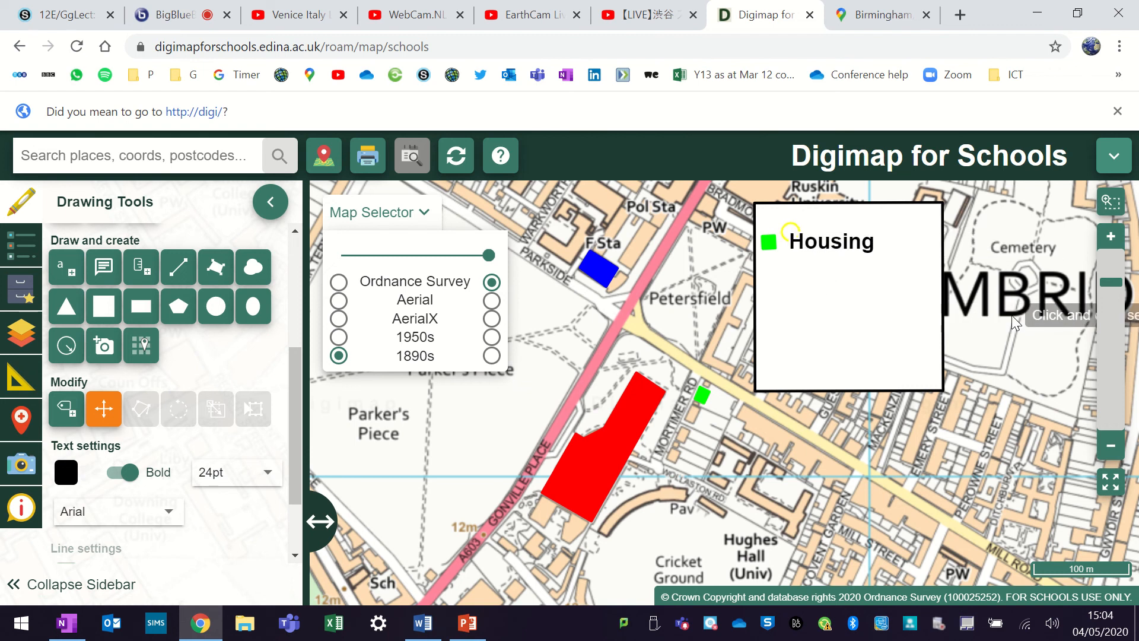
scroll(146, 435, up, 2)
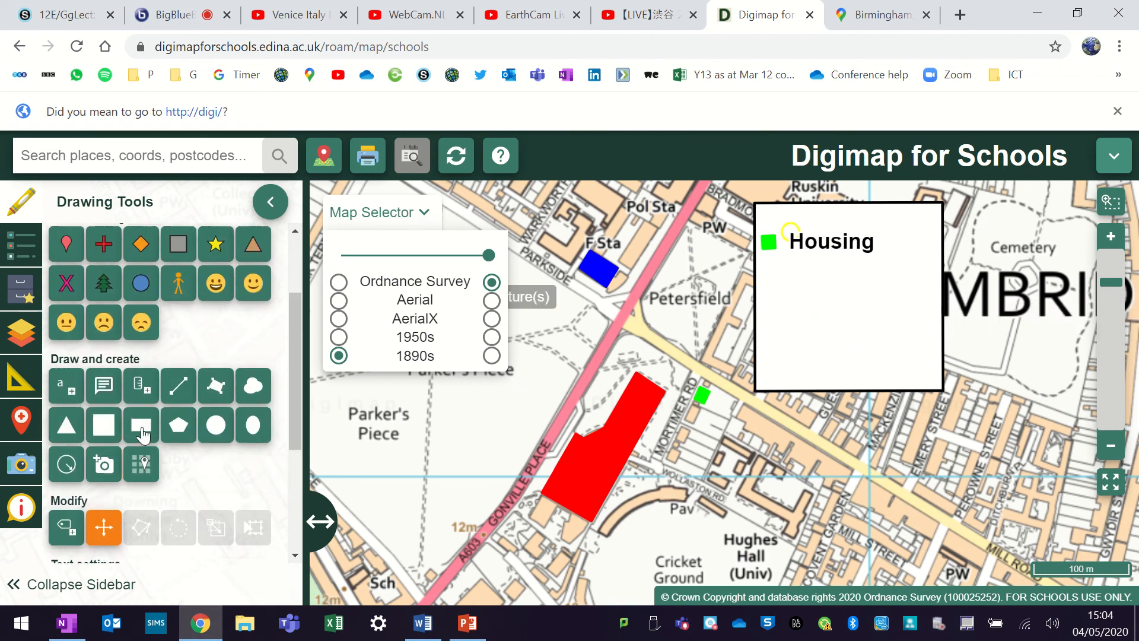
- Place a standalone label reading "KEY" on the map just below the white box
click(70, 392)
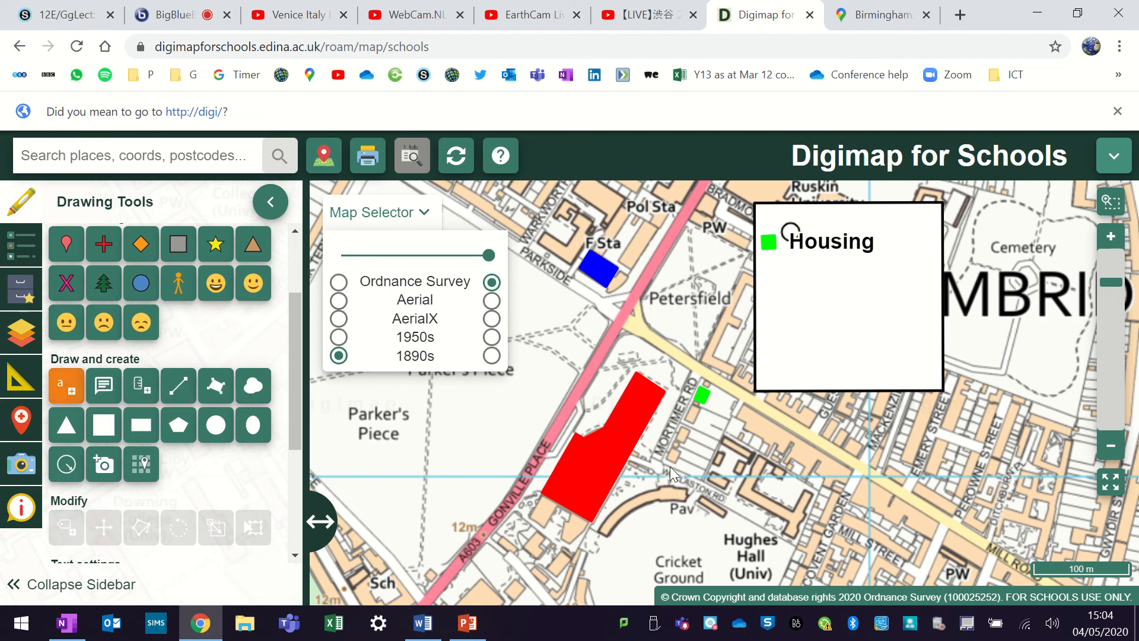
click(786, 428)
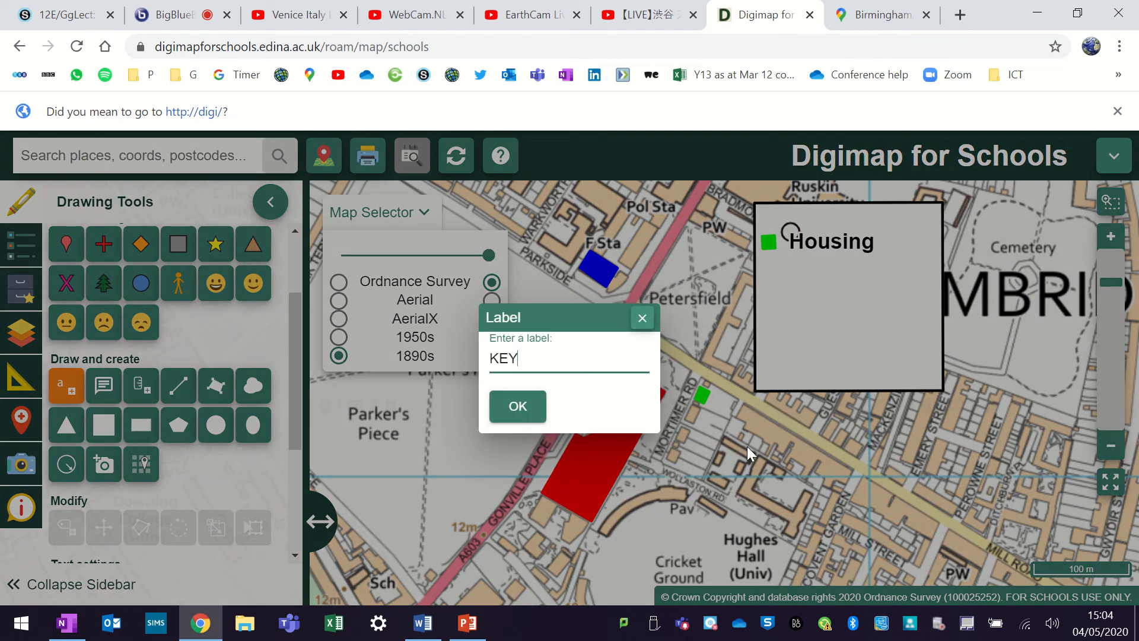
click(525, 413)
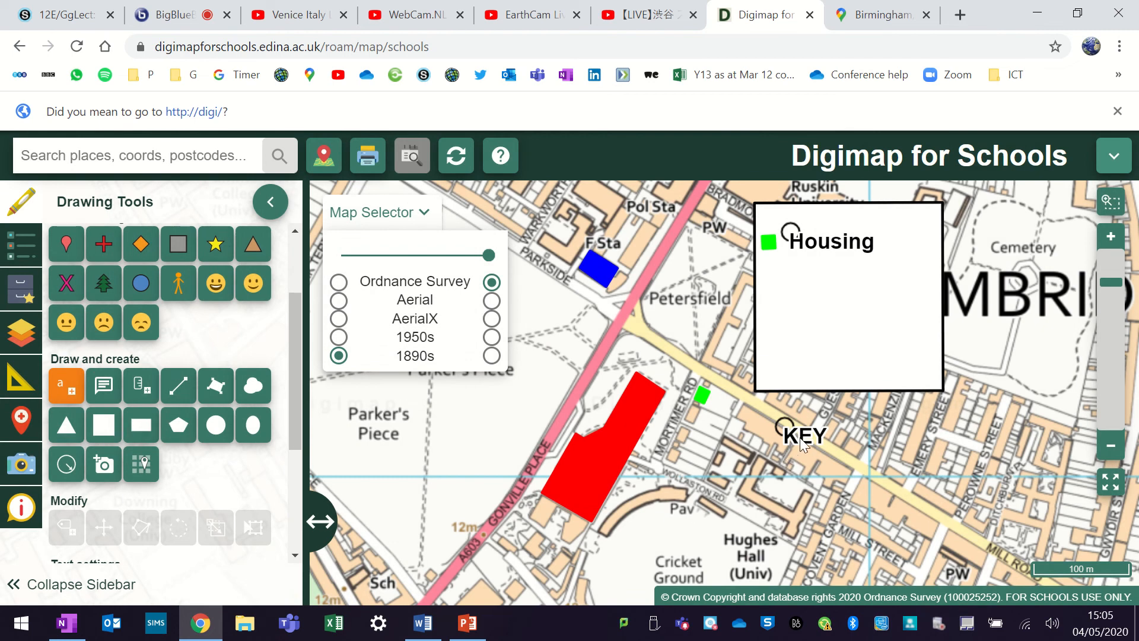
click(802, 442)
click(639, 319)
- Select the "KEY" label and move it inside the white box, above the "Housing" label
scroll(137, 280, up, 2)
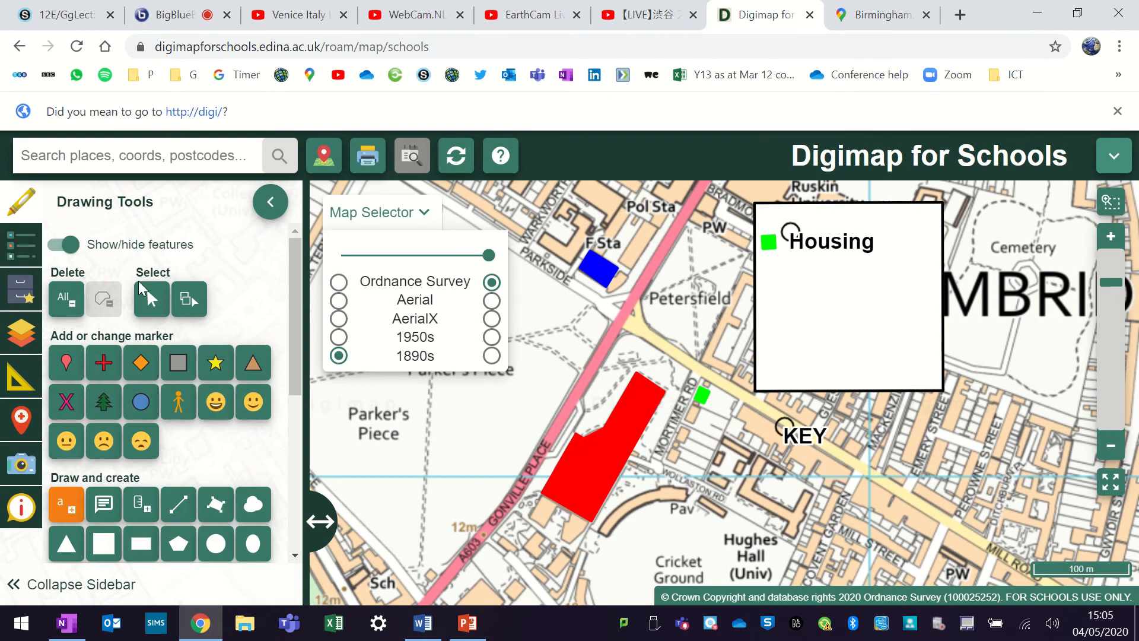
click(149, 295)
click(784, 439)
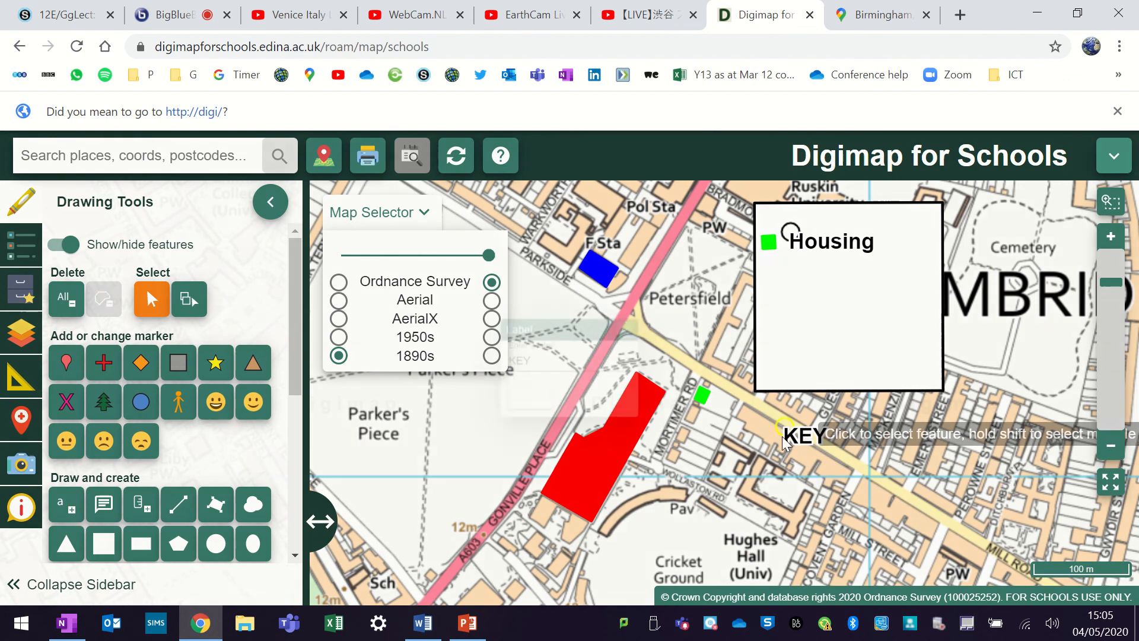
click(517, 409)
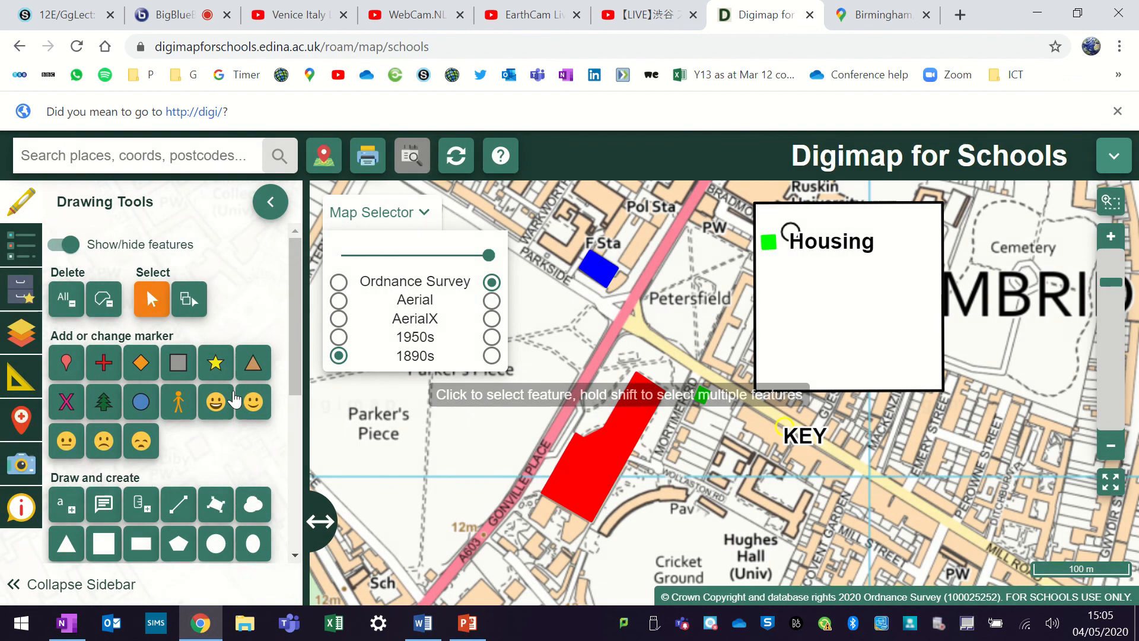
scroll(130, 332, down, 5)
click(100, 316)
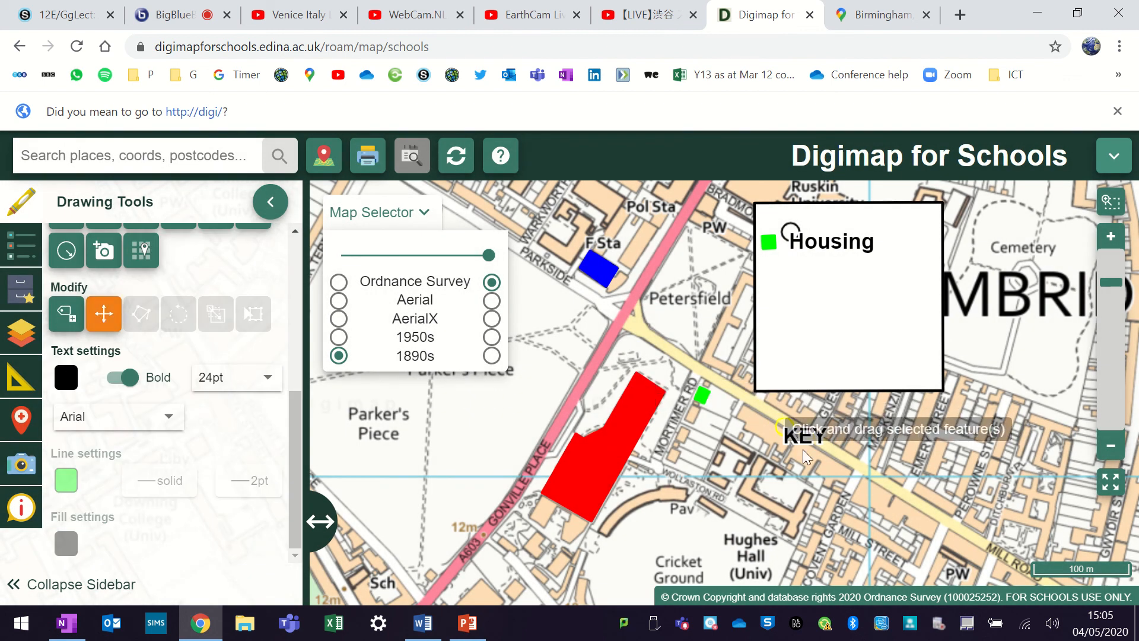
drag(807, 451, 850, 223)
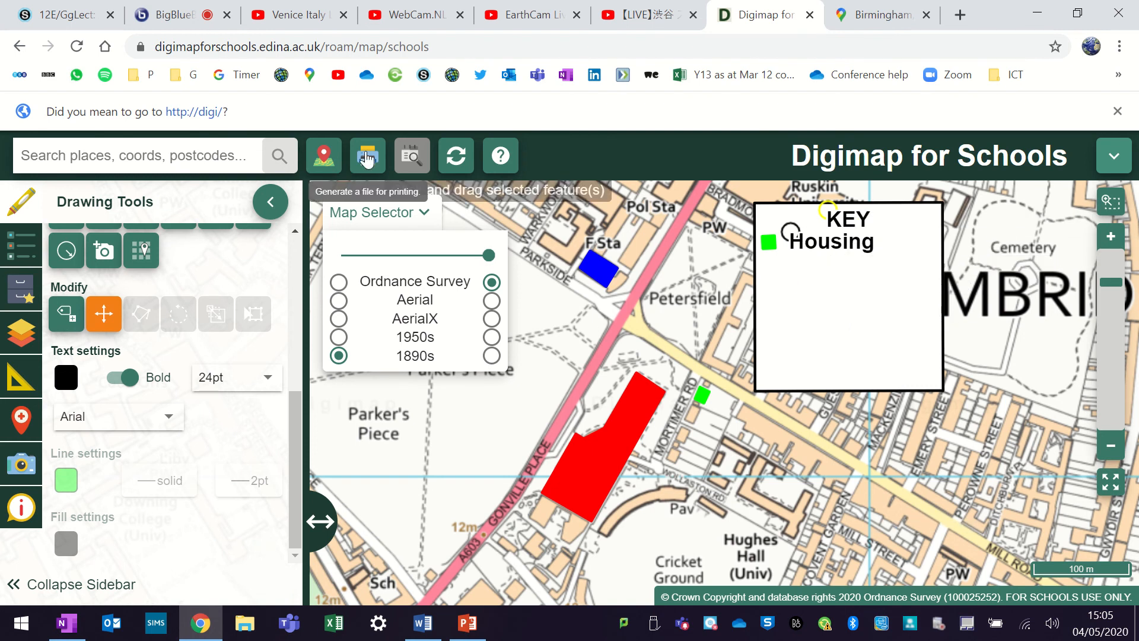
- Open the print settings and replace the map title with "Land use near Parker's Piece"
click(368, 156)
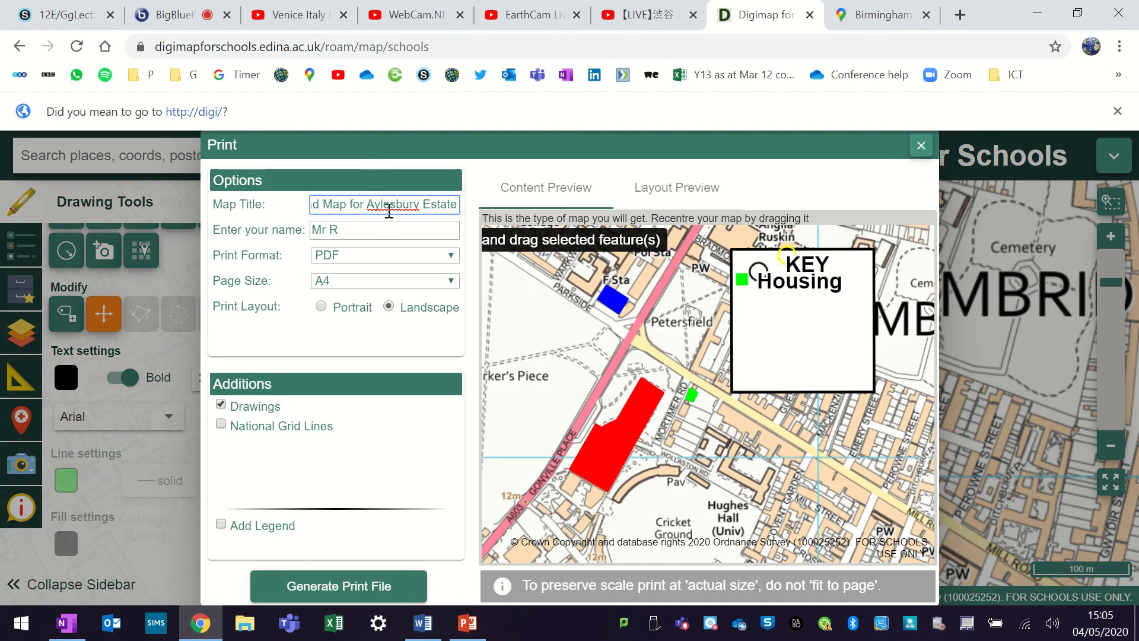
triple_click(388, 210)
key(BackSpace)
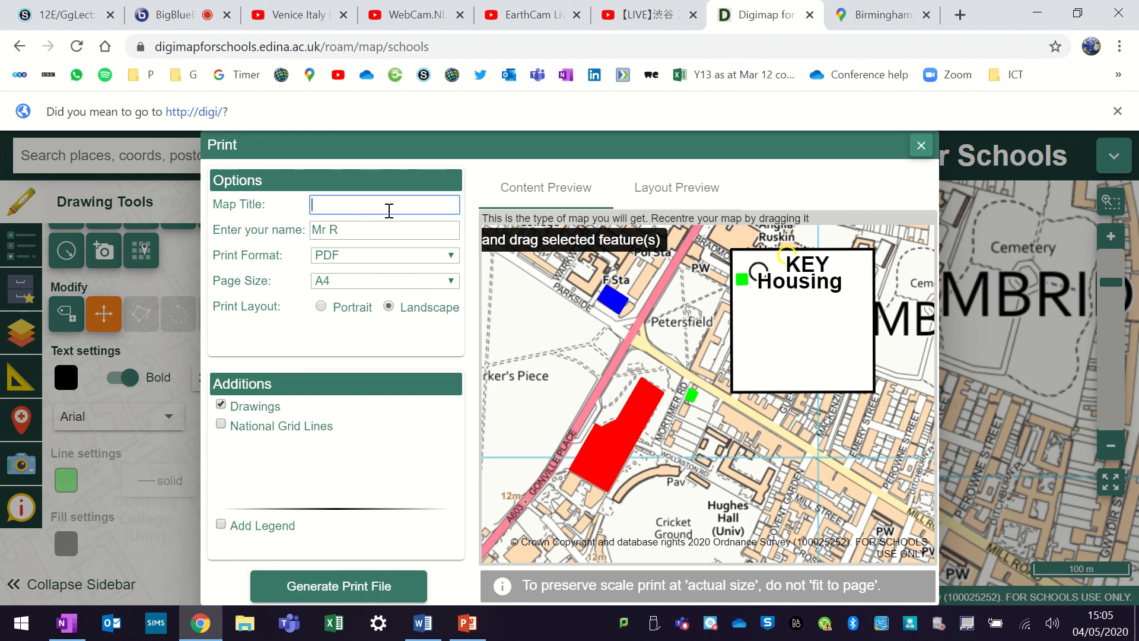
text(Land use near Parker's Piece)
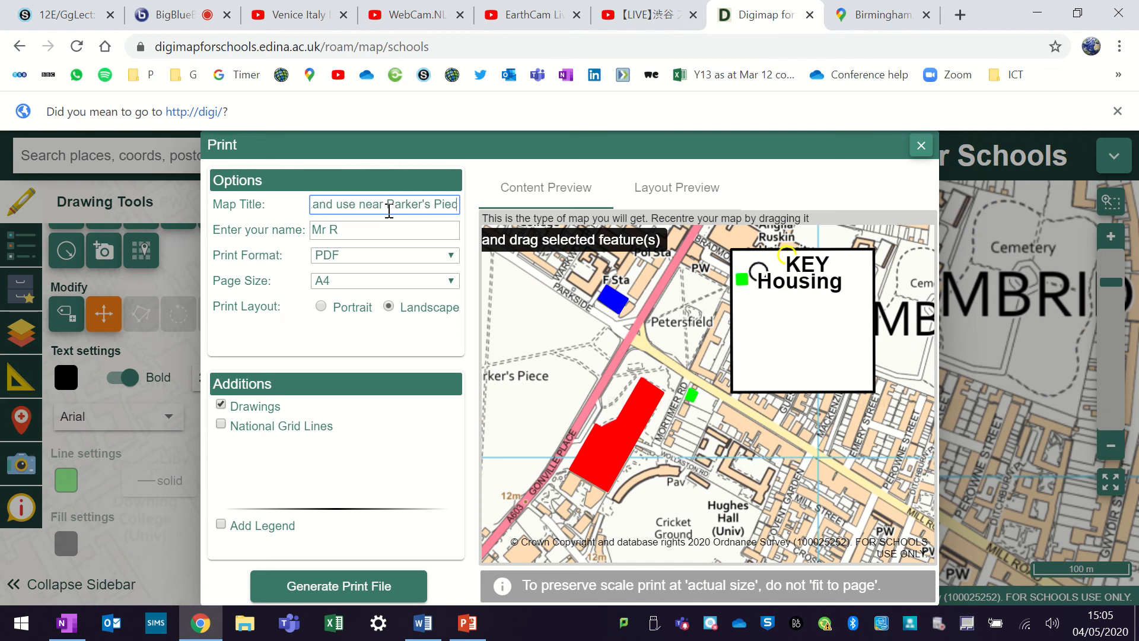
click(374, 233)
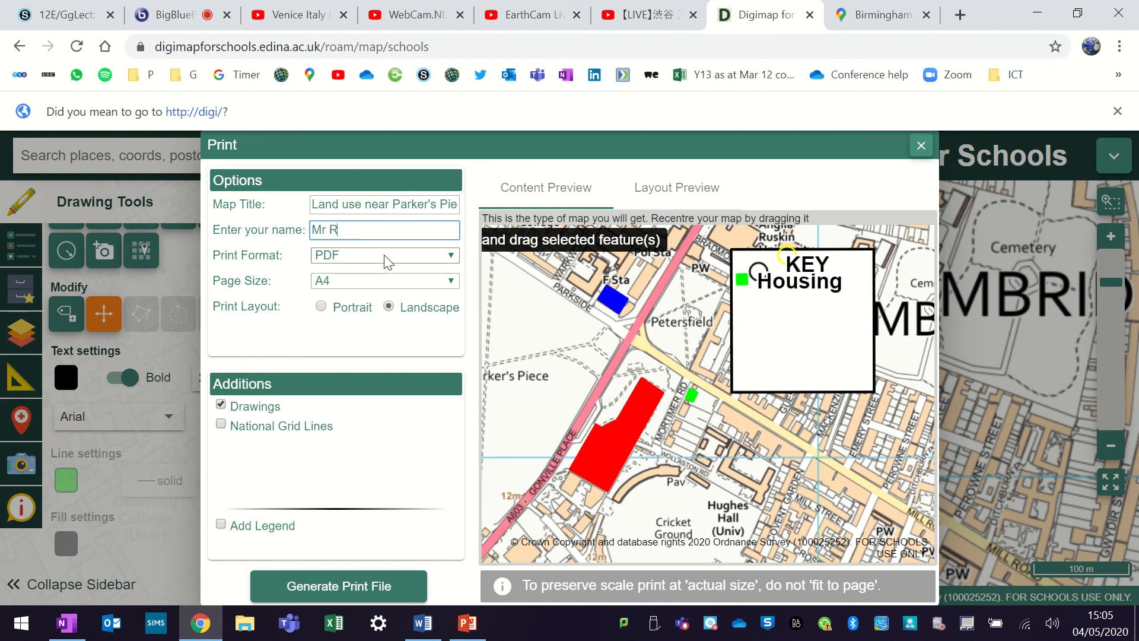
- Shift the print area slightly east in the layout preview, generate the print file, and view the whole page of the resulting PDF
click(693, 191)
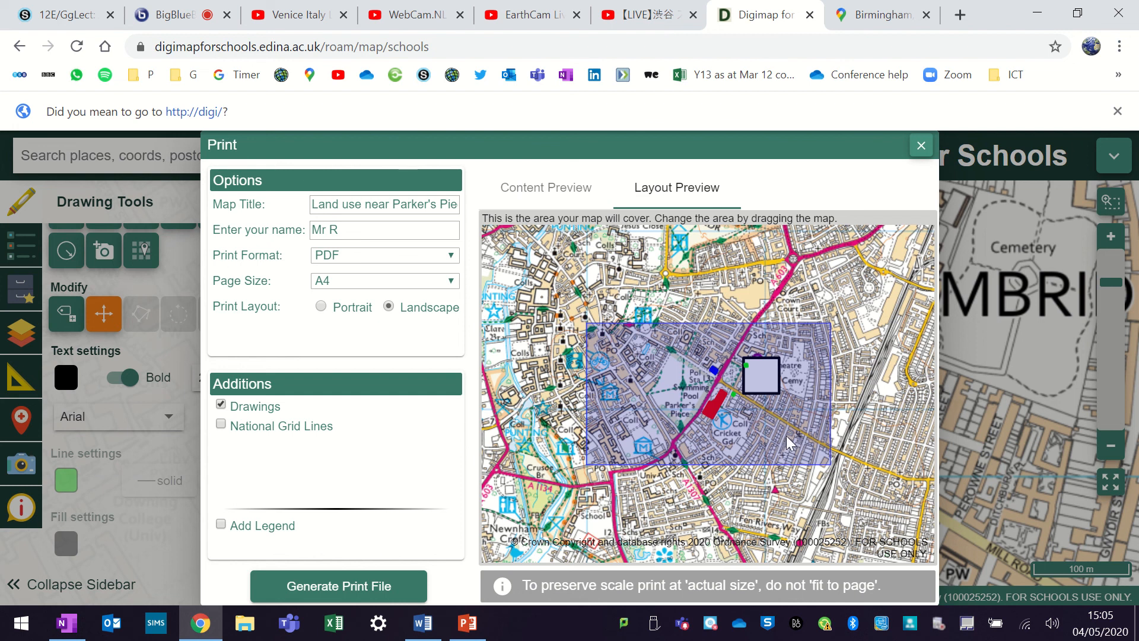
drag(783, 436, 763, 444)
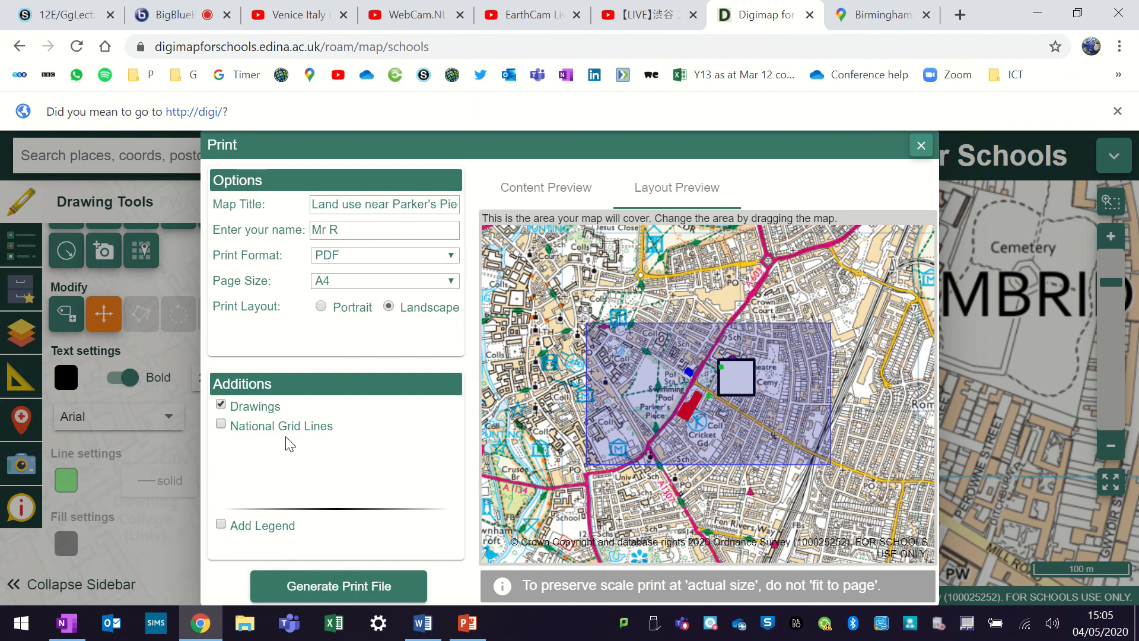
click(348, 588)
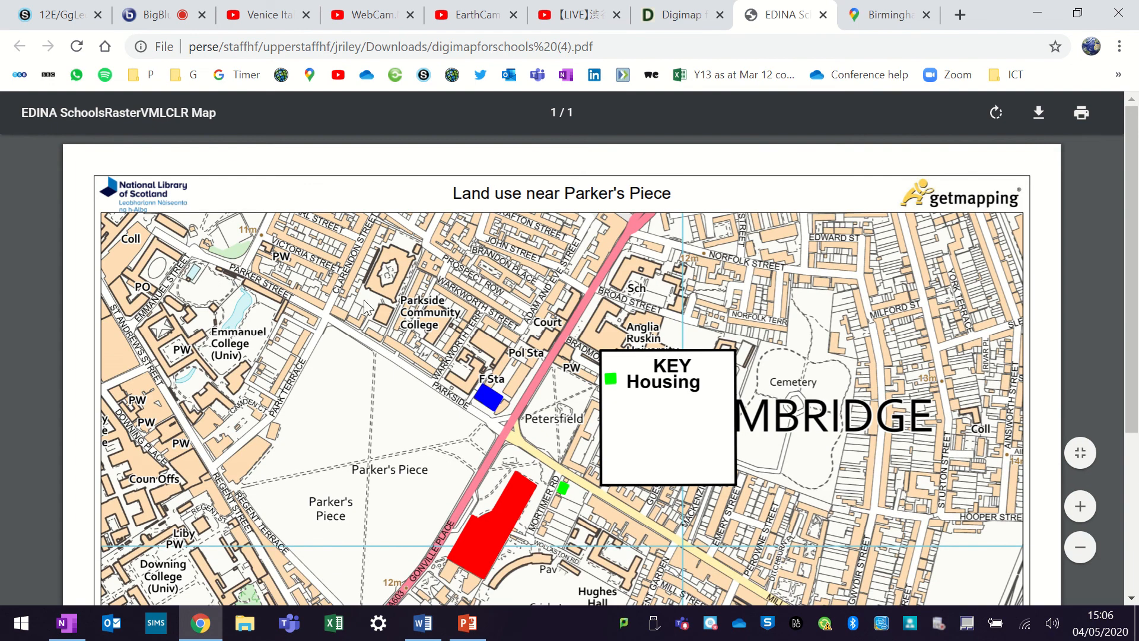
scroll(408, 314, down, 3)
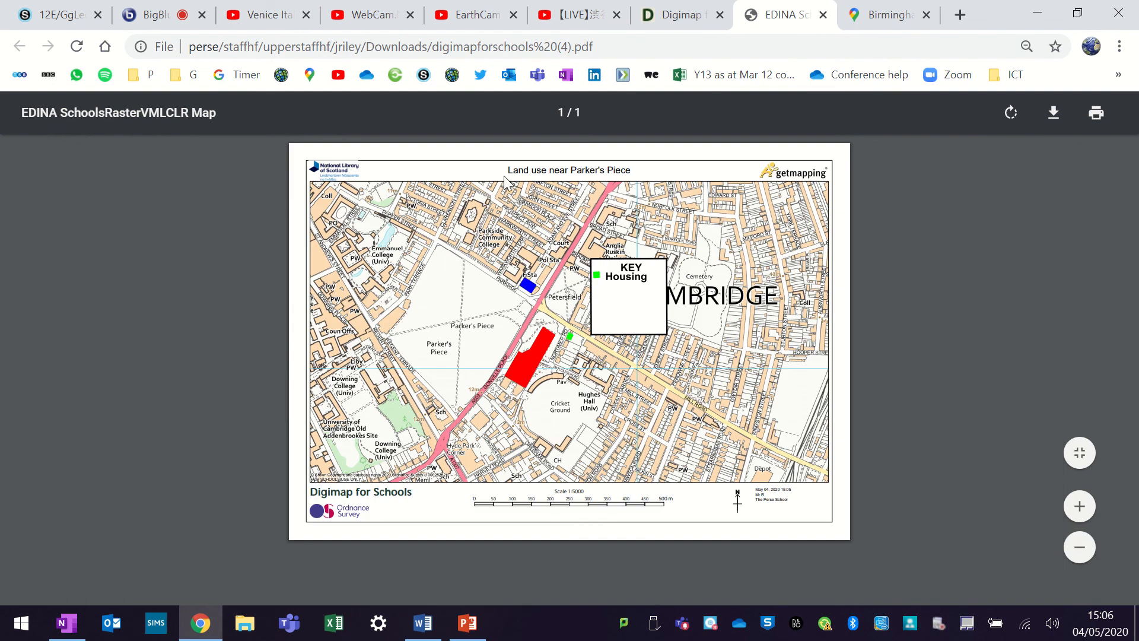